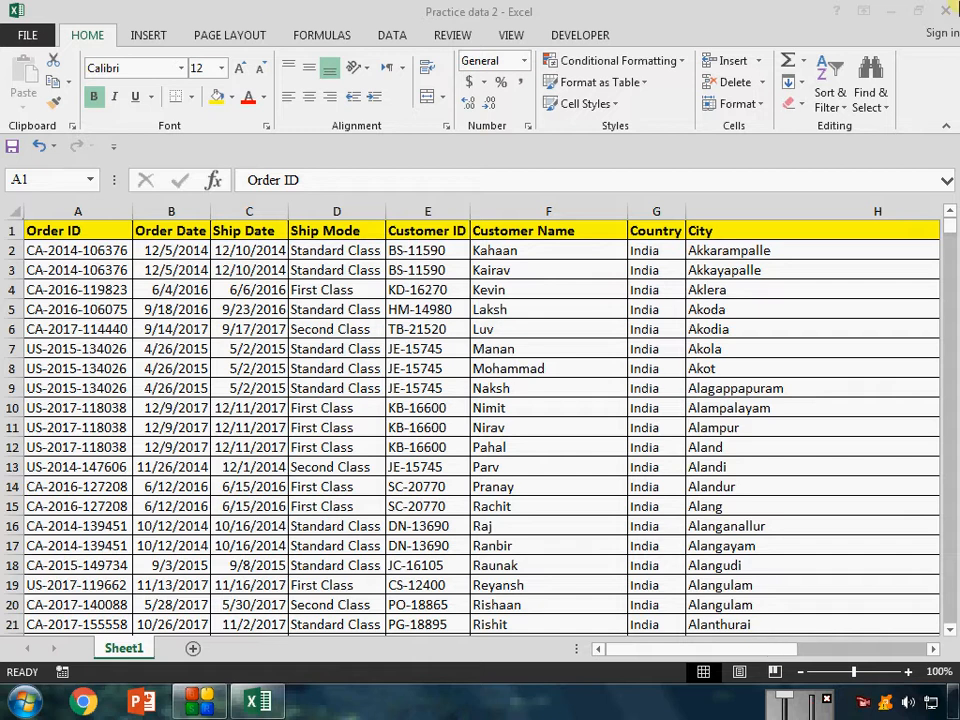
Create a pivot table on a new worksheet from the full order data in Sheet1, A1:J2500.
left_click(268, 232)
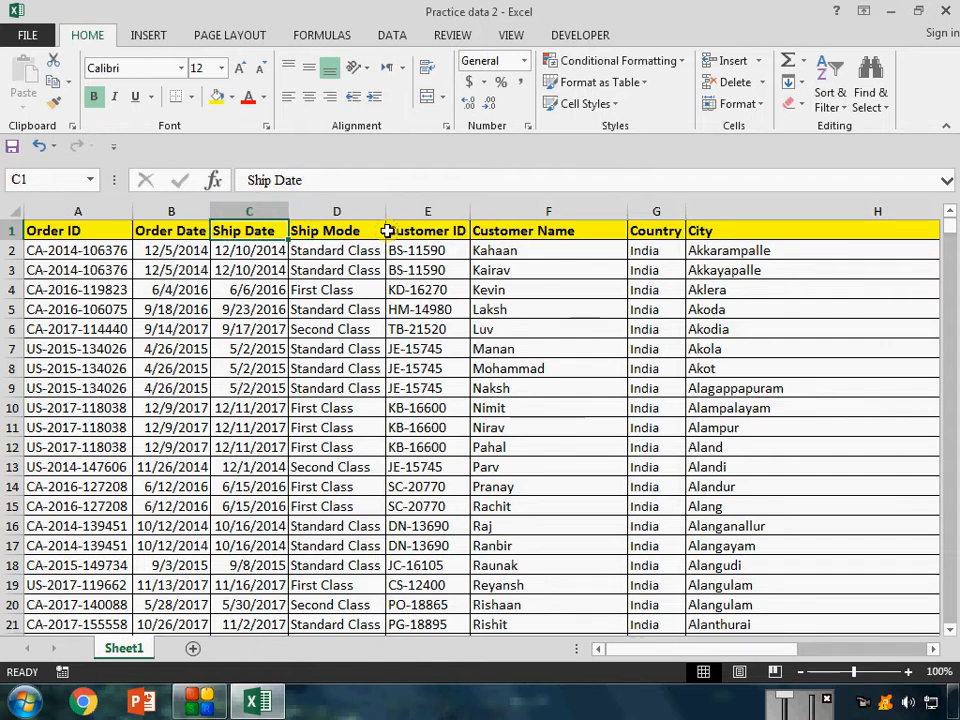
key("ctrl+Home")
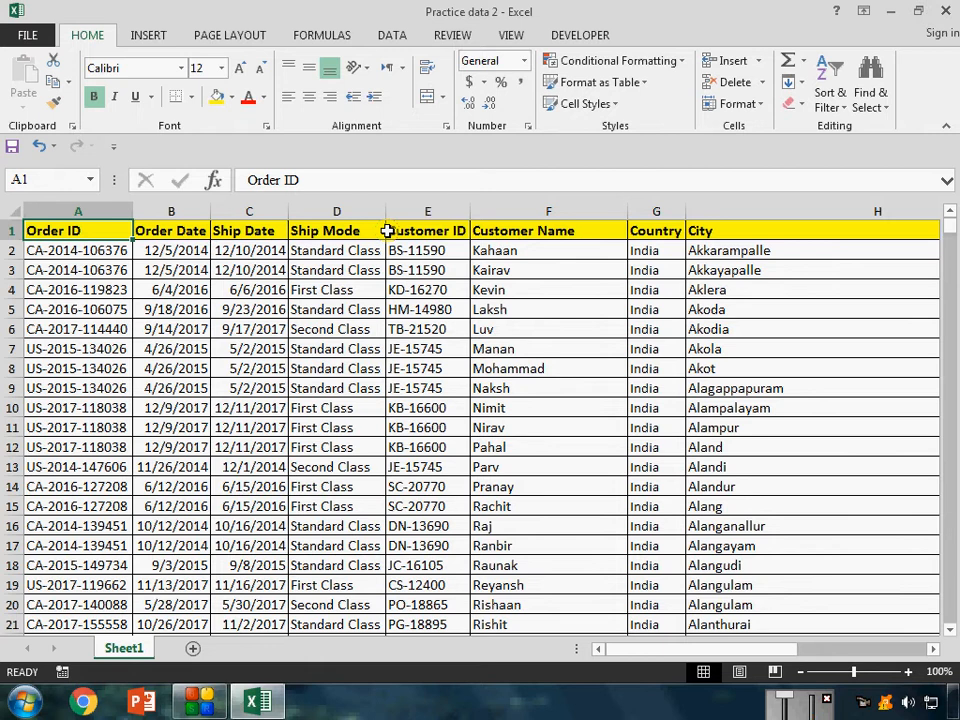
key("ctrl+shift+End")
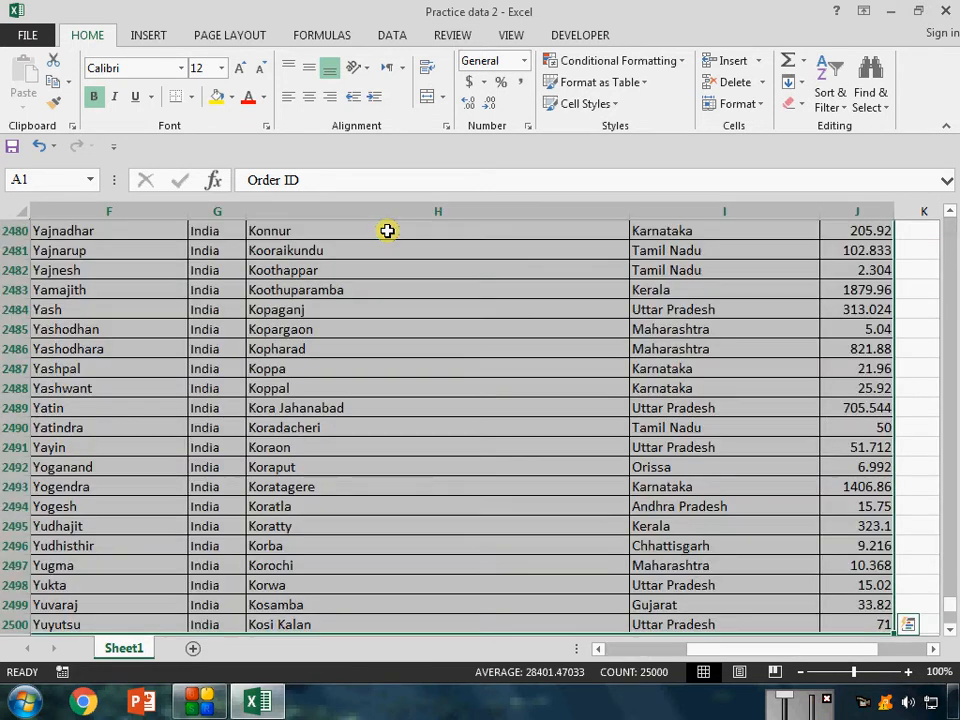
key("alt")
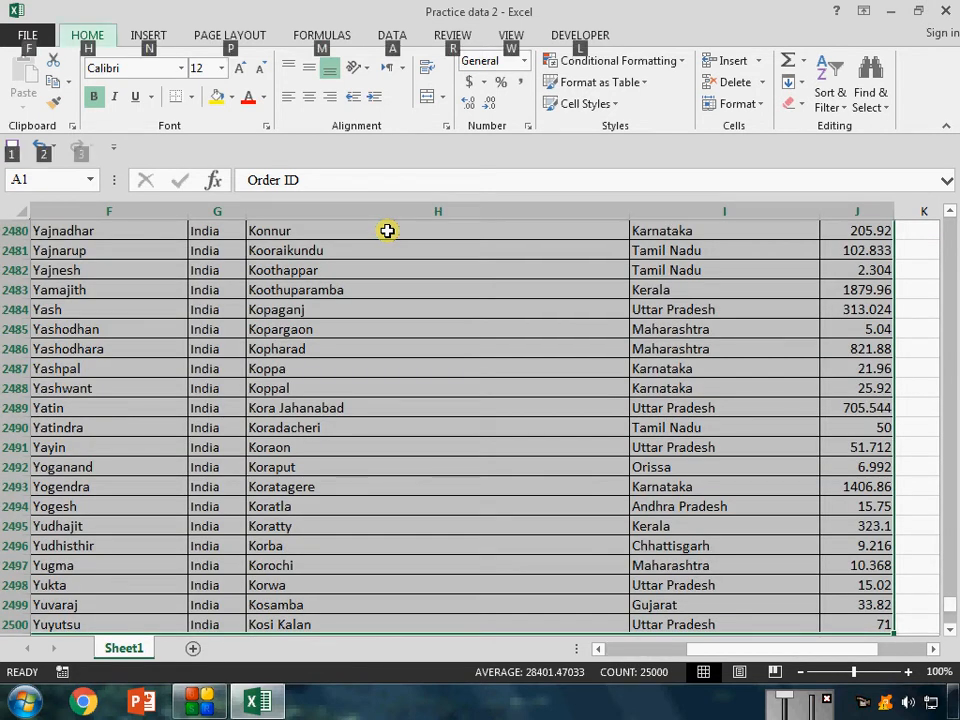
key("Escape")
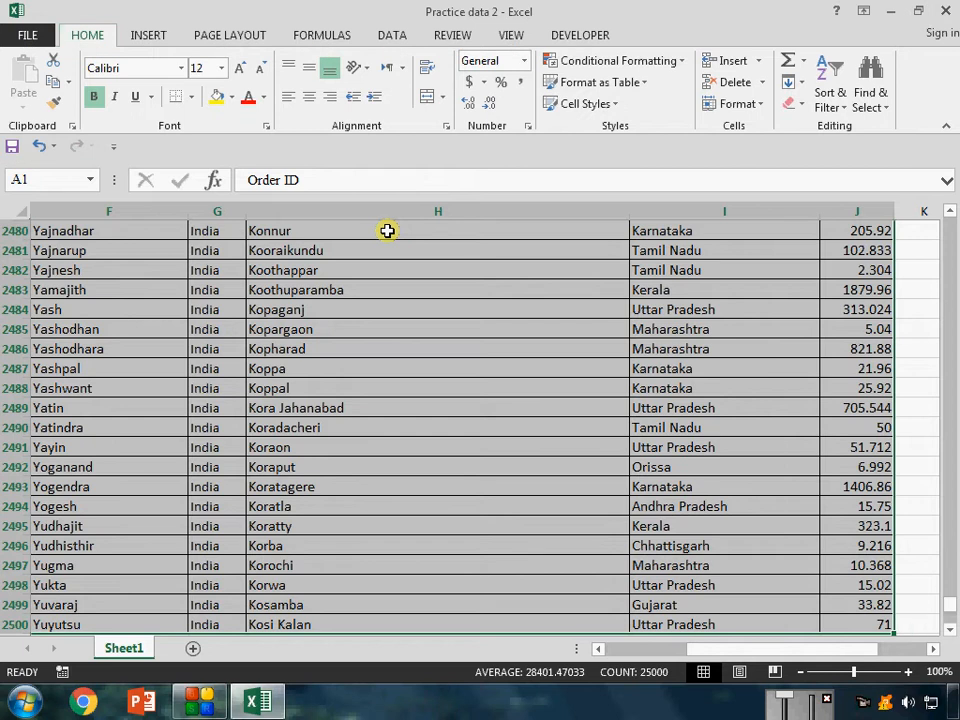
key("alt")
key("n")
key("v")
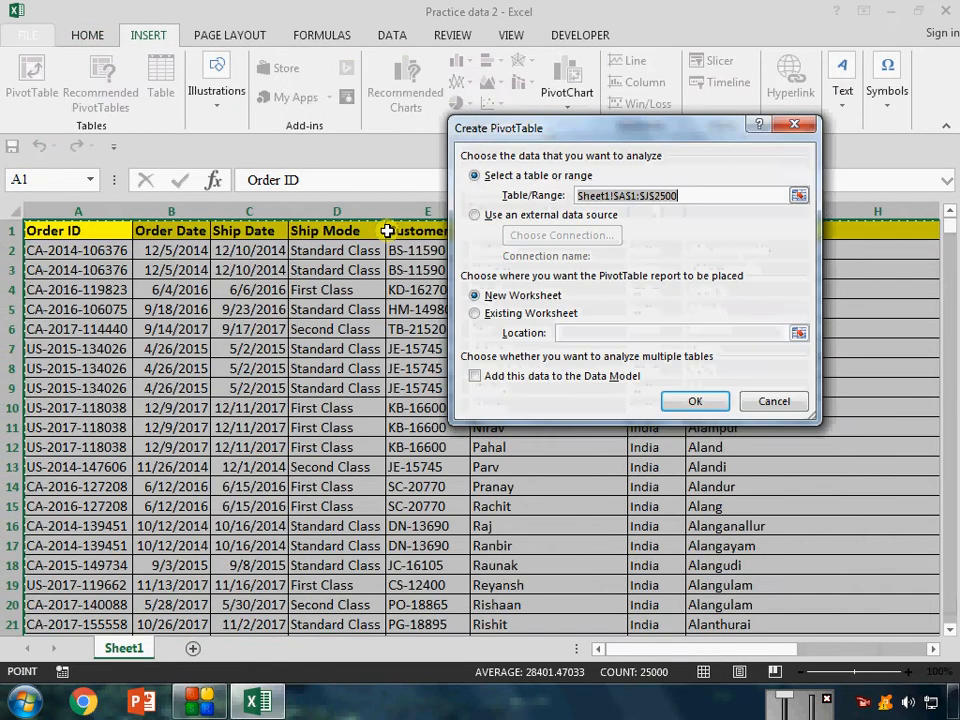
key("Return")
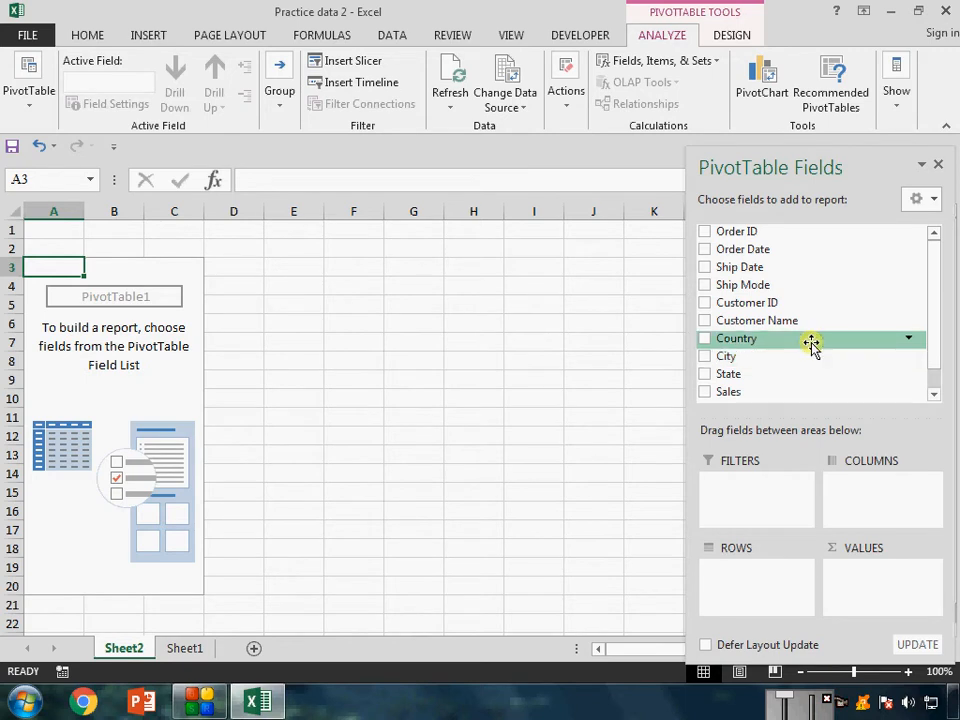
Try Country and City in turn as the pivot table's row field, removing each of them again.
left_click_drag(812, 343, 743, 595)
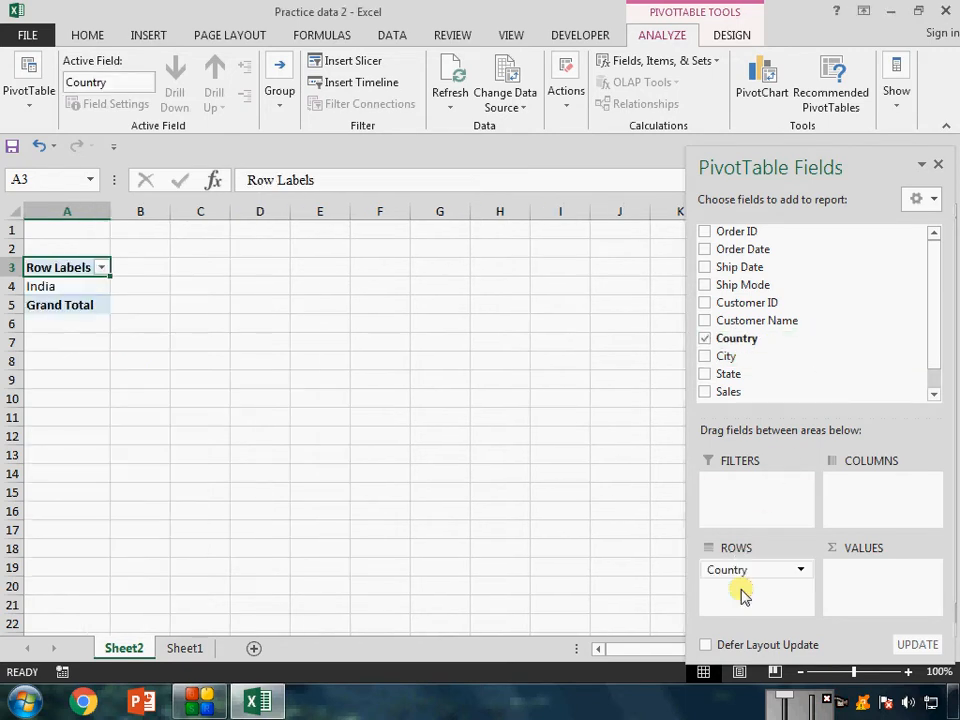
left_click(704, 338)
left_click_drag(829, 358, 762, 584)
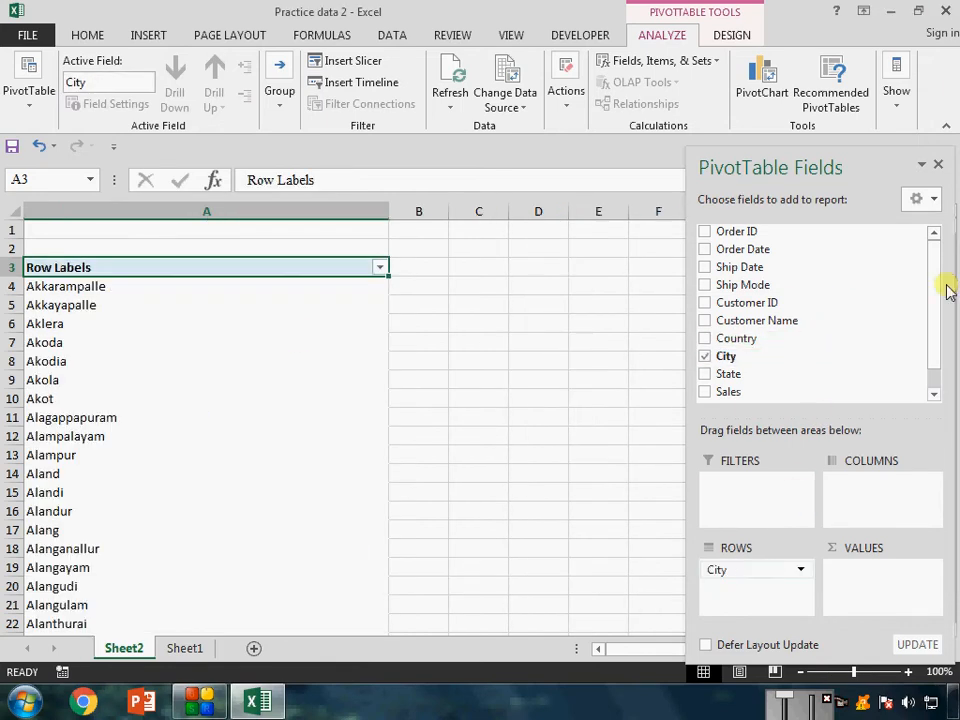
left_click(154, 34)
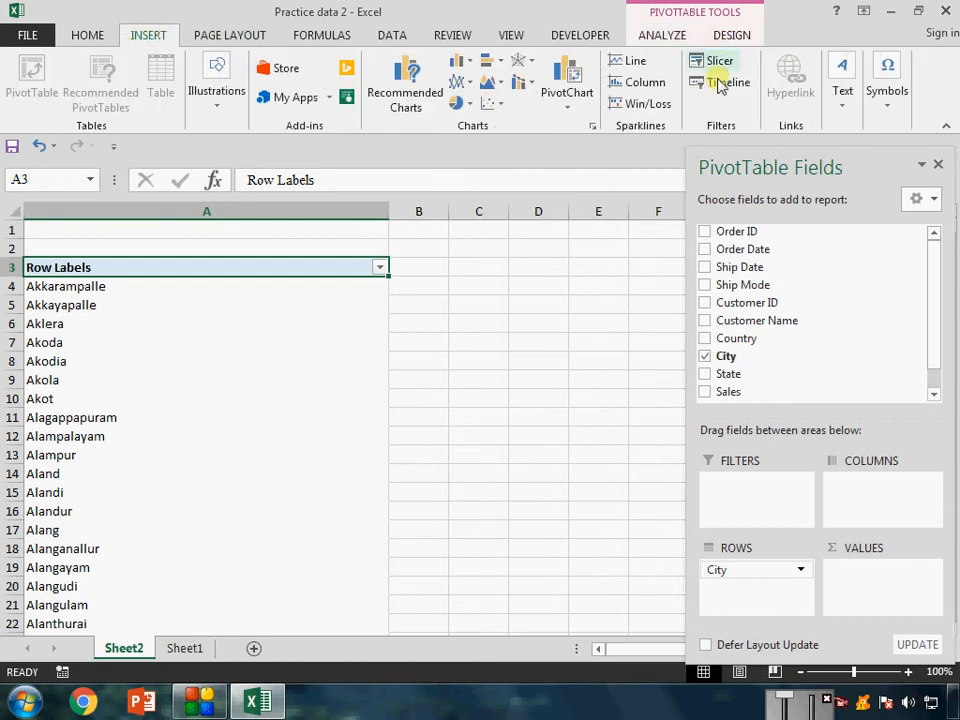
left_click(760, 572)
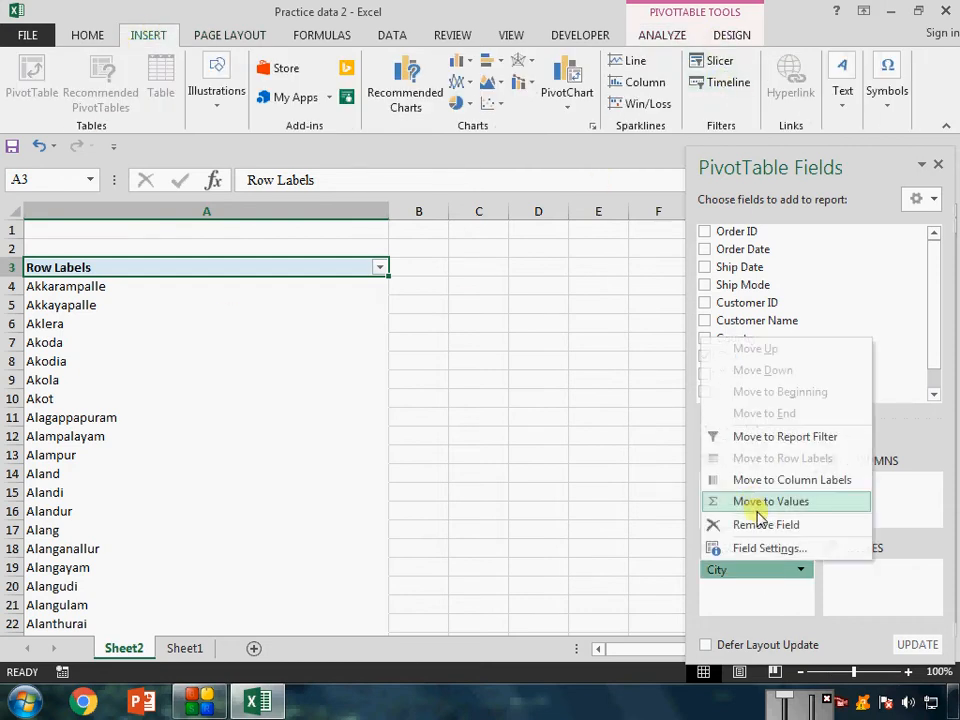
key("Escape")
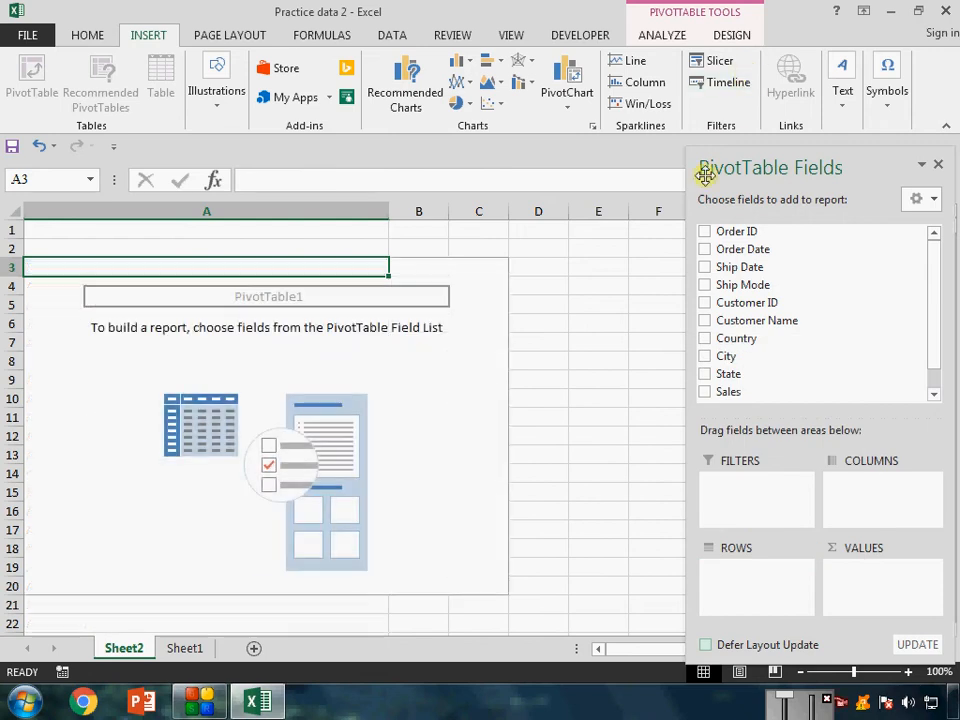
Insert a Ship Mode slicer for the pivot table and place it over the start of column A.
left_click(731, 58)
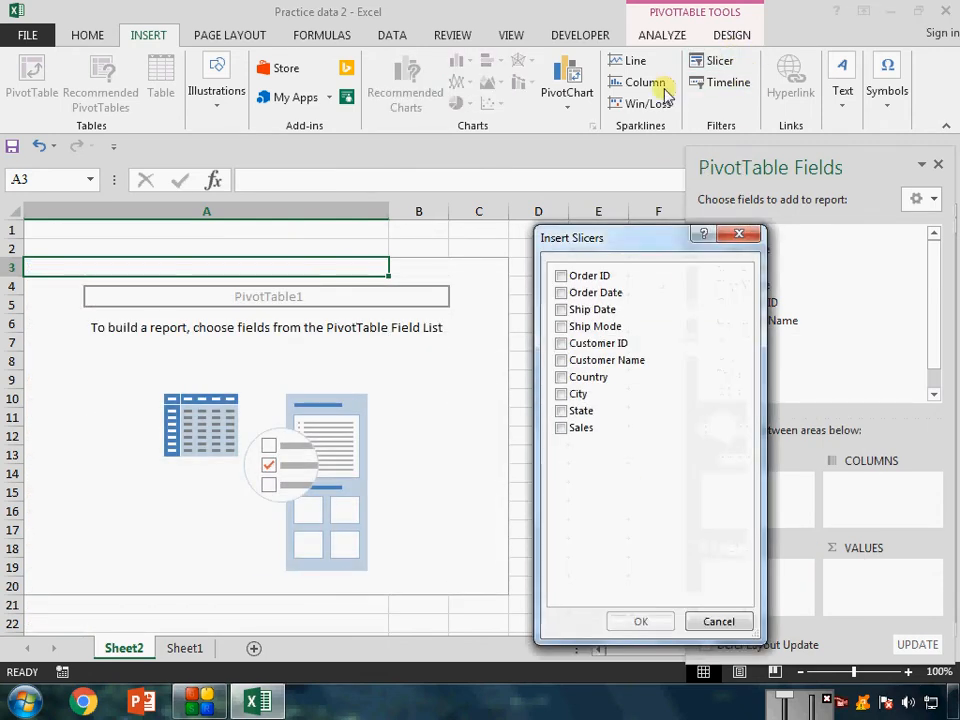
left_click_drag(593, 254, 117, 172)
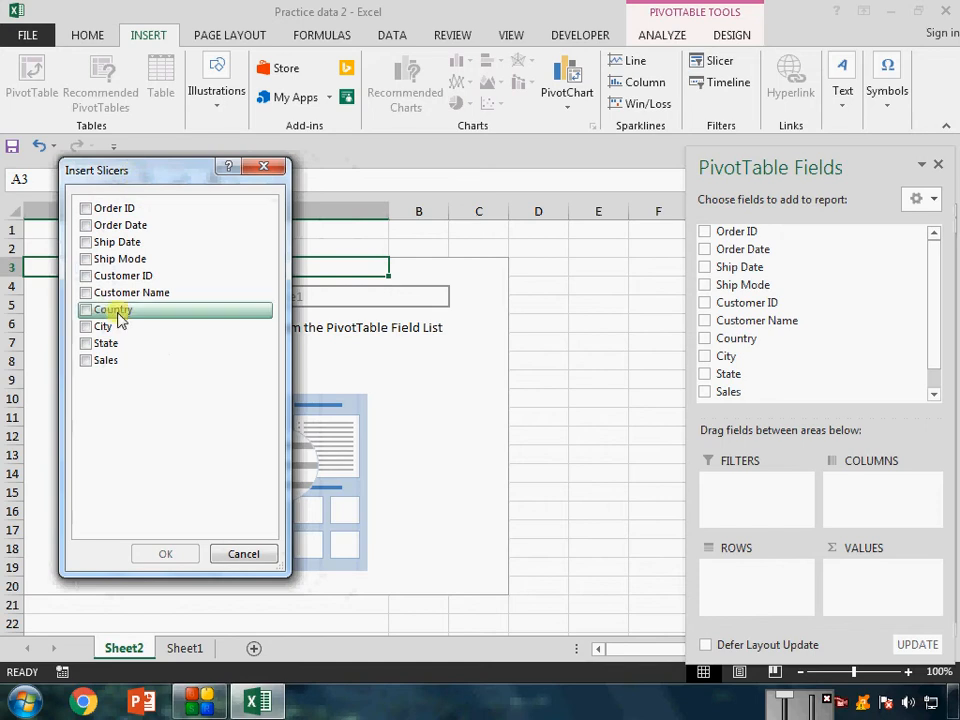
left_click(86, 259)
left_click(186, 556)
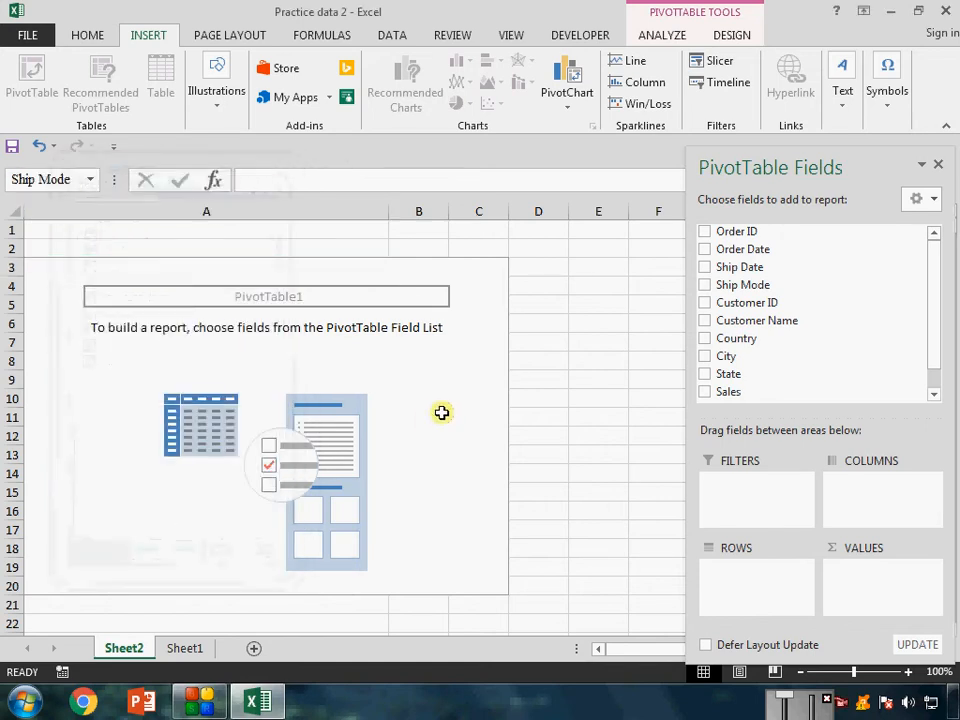
left_click_drag(462, 325, 51, 216)
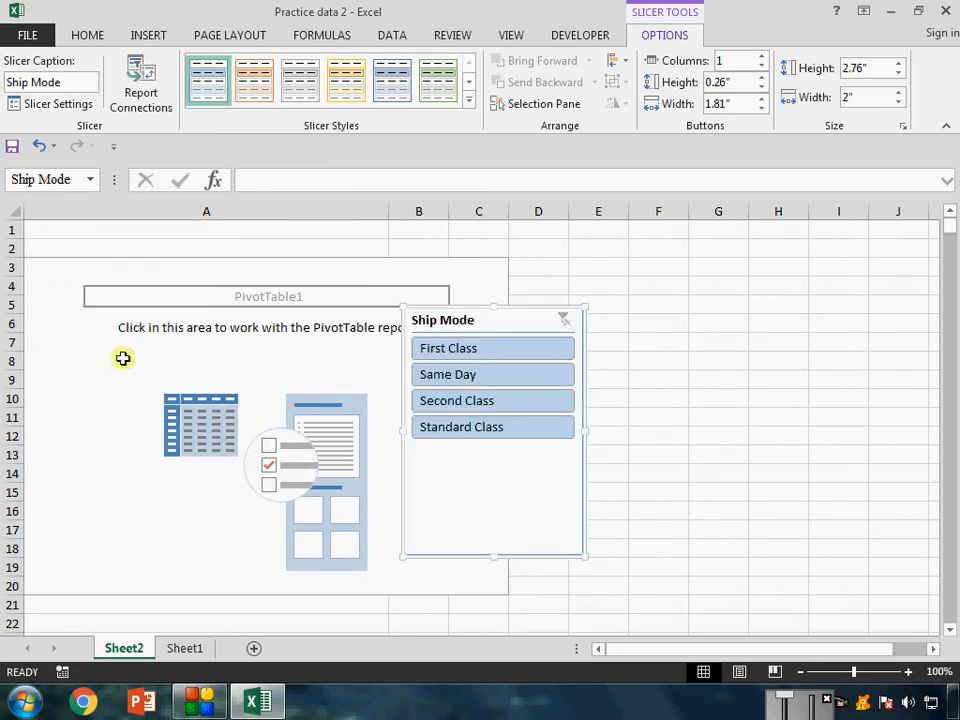
left_click(386, 268)
left_click_drag(477, 325, 80, 230)
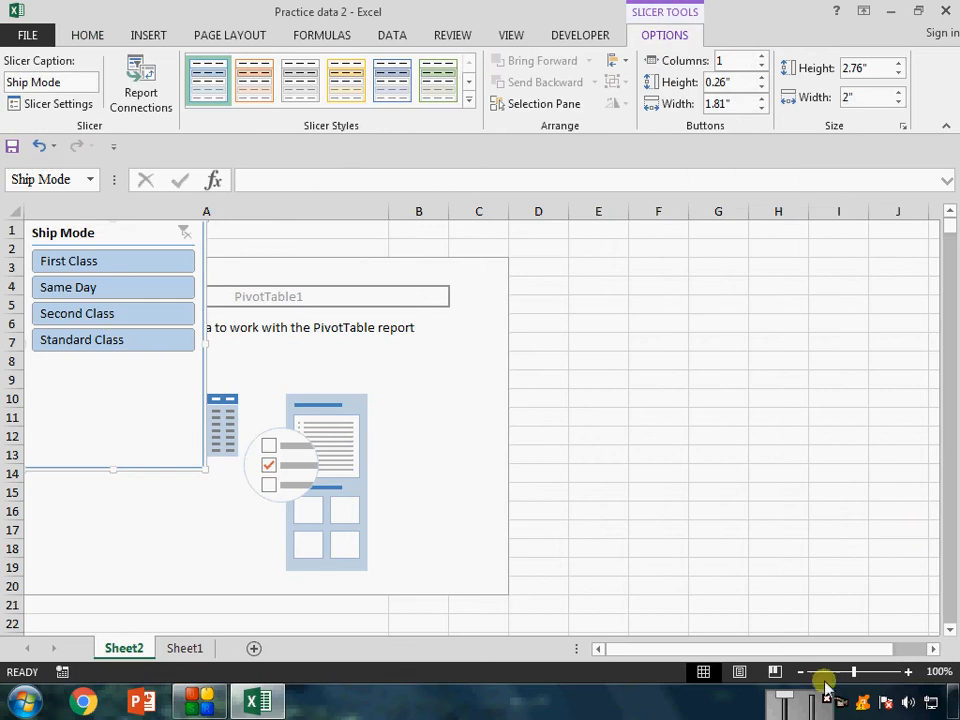
Hide the gridlines on the pivot table's worksheet.
left_click(722, 382)
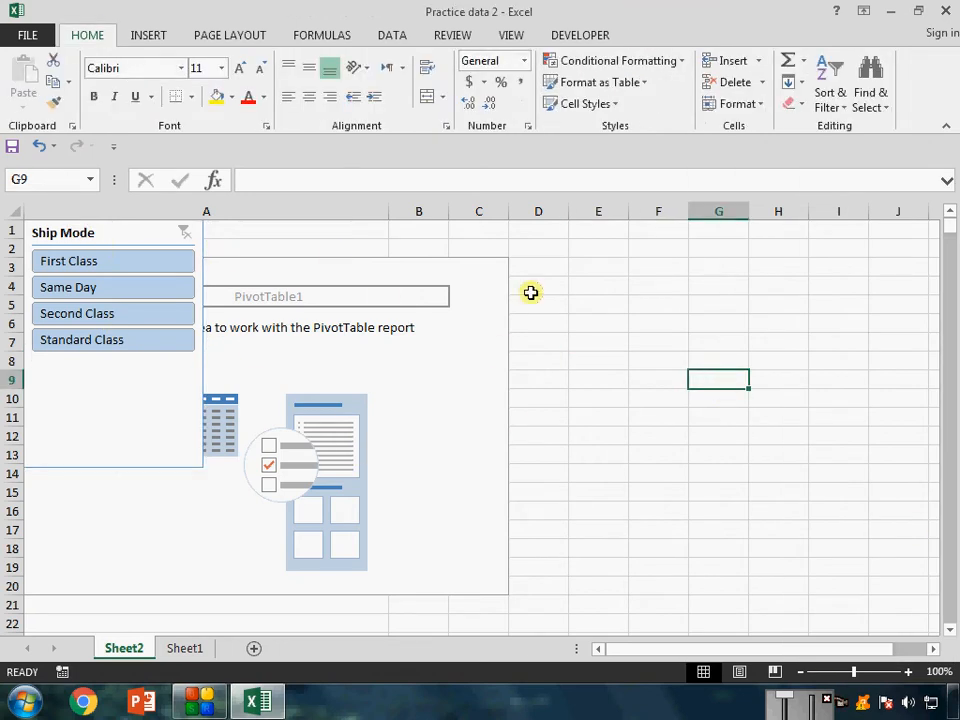
key("alt+w")
key("v")
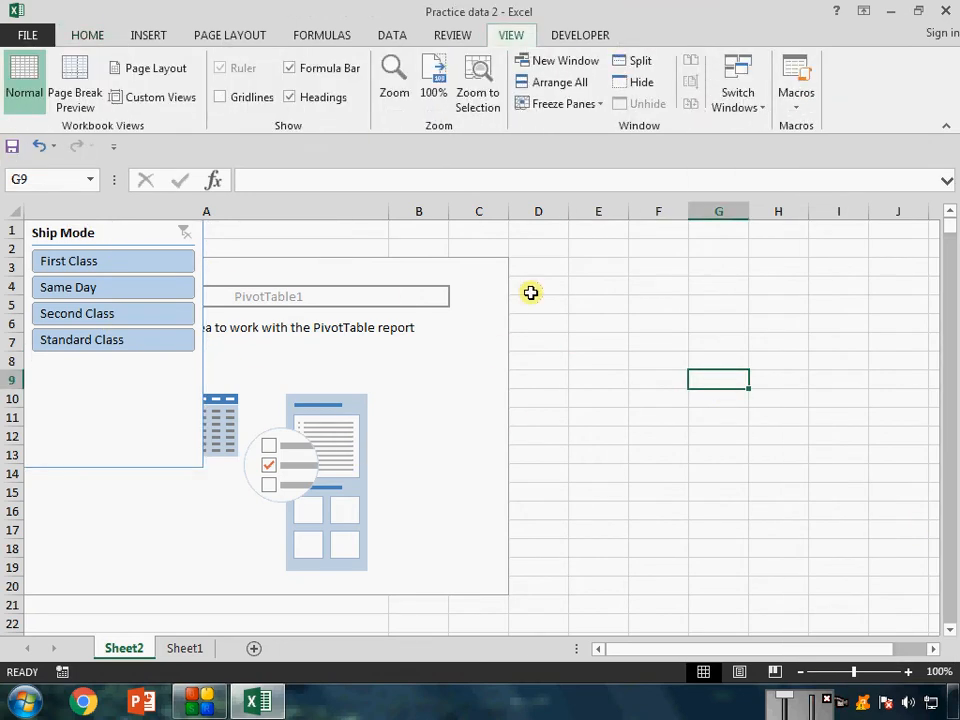
key("g")
Move the Ship Mode slicer clear of the pivot table, over columns E to G starting at row 1.
left_click_drag(101, 229, 600, 229)
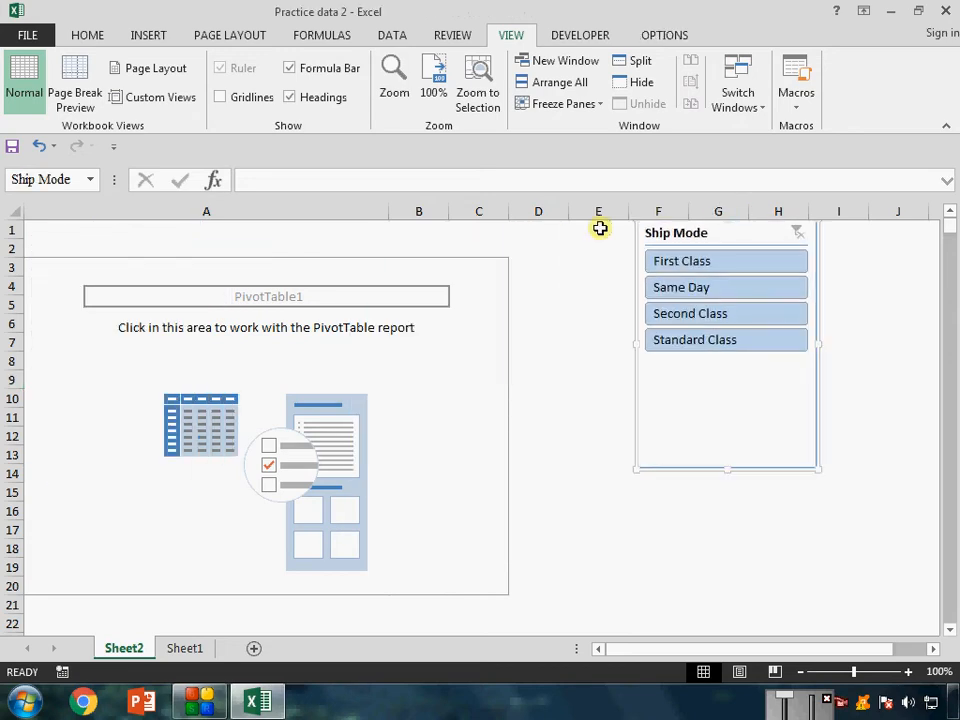
left_click(529, 210)
key("Right")
key("Right")
key("Right")
key("Right")
key("Right")
key("Right")
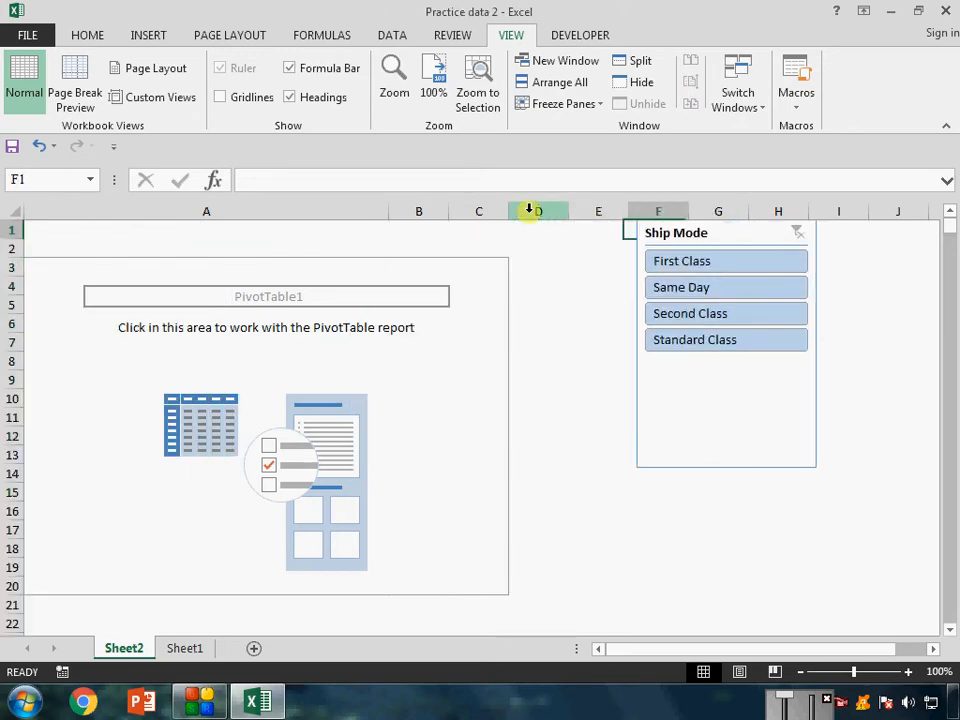
key("Right")
key("Right")
key("Right")
key("Right")
key("Right")
key("Right")
key("Right")
key("Right")
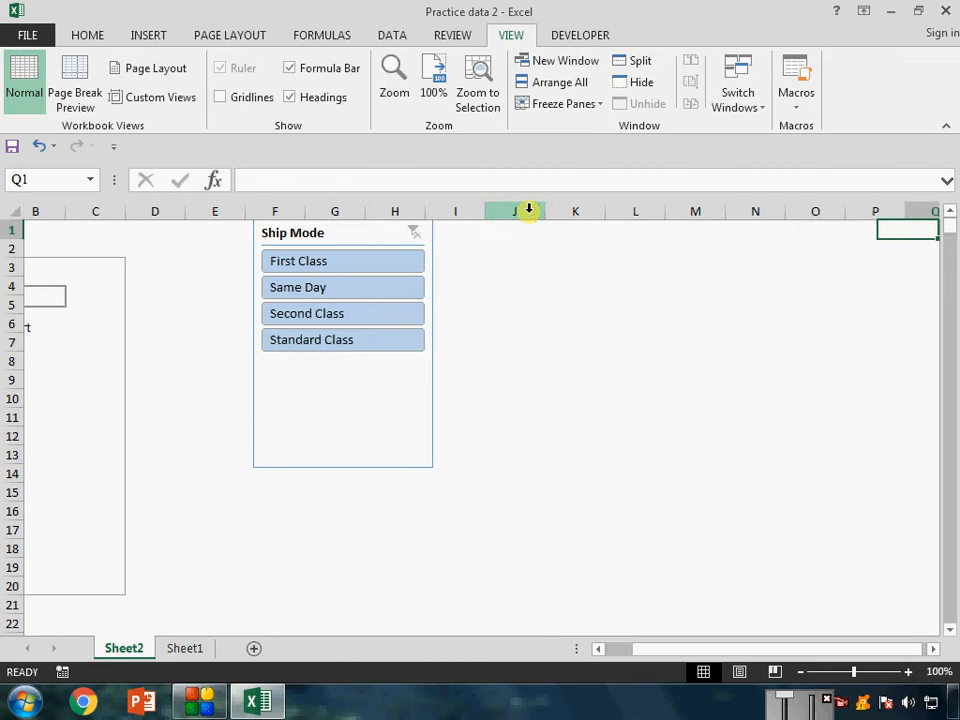
key("Right")
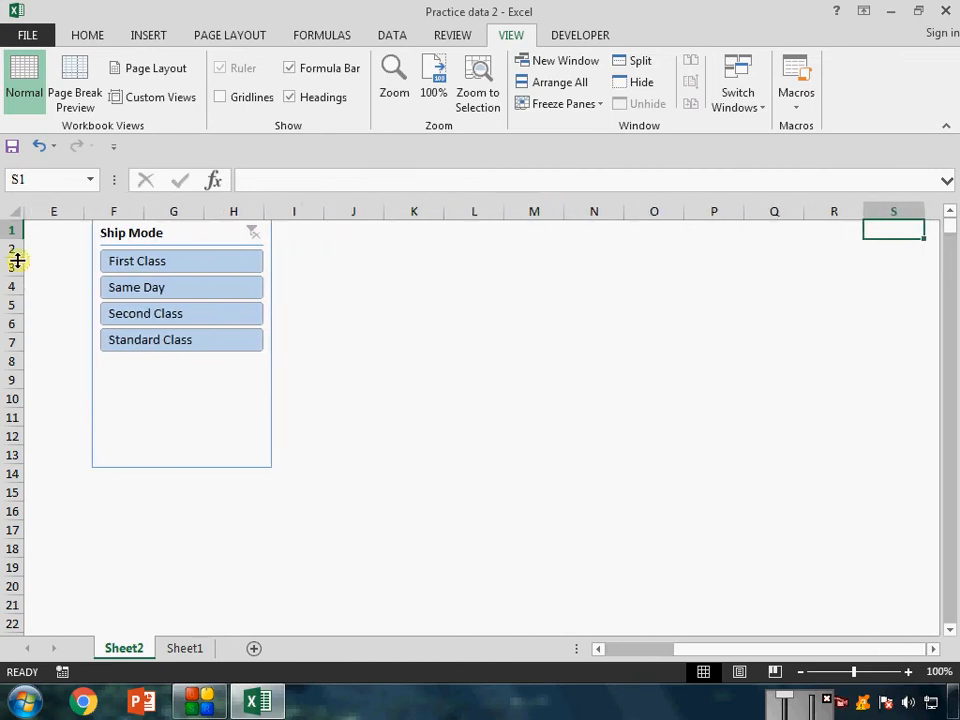
left_click(153, 232)
left_click_drag(153, 232, 88, 232)
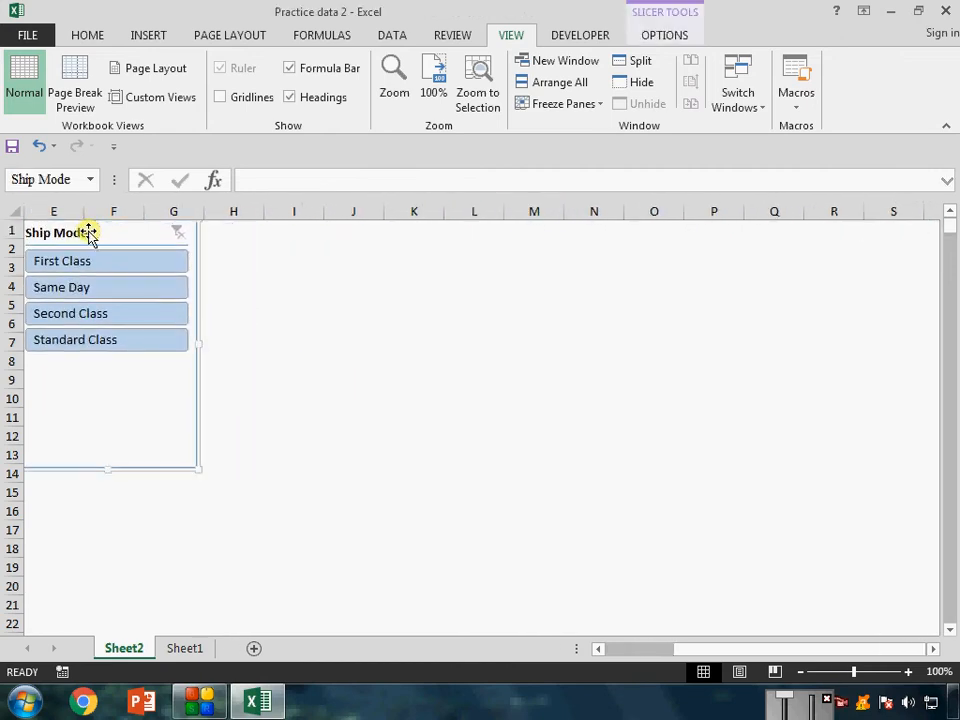
left_click(150, 37)
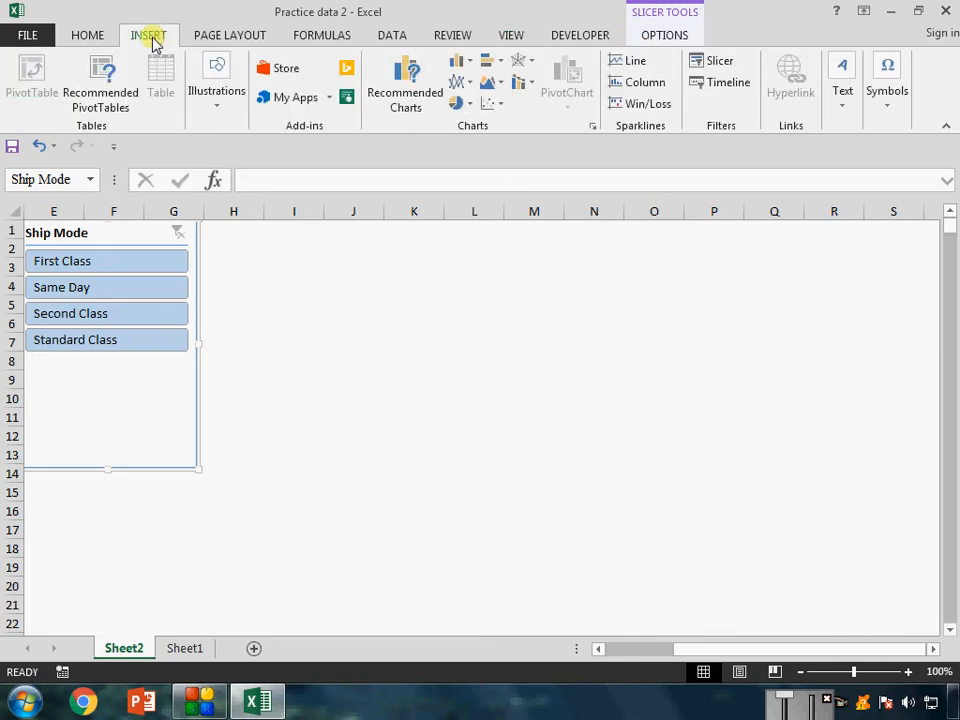
left_click(718, 66)
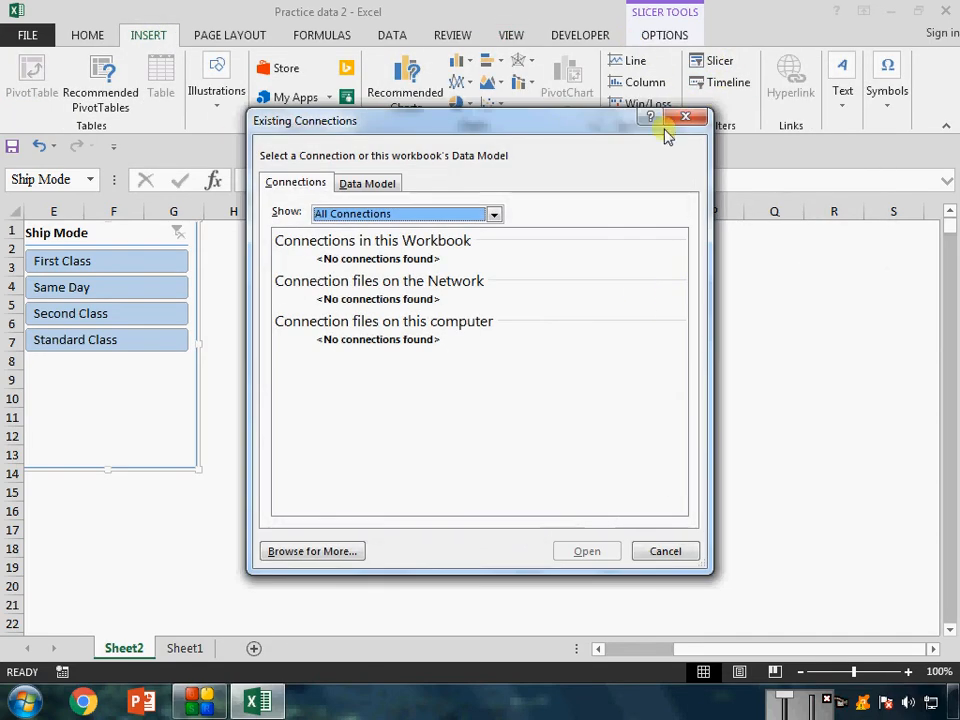
left_click(697, 121)
left_click(294, 304)
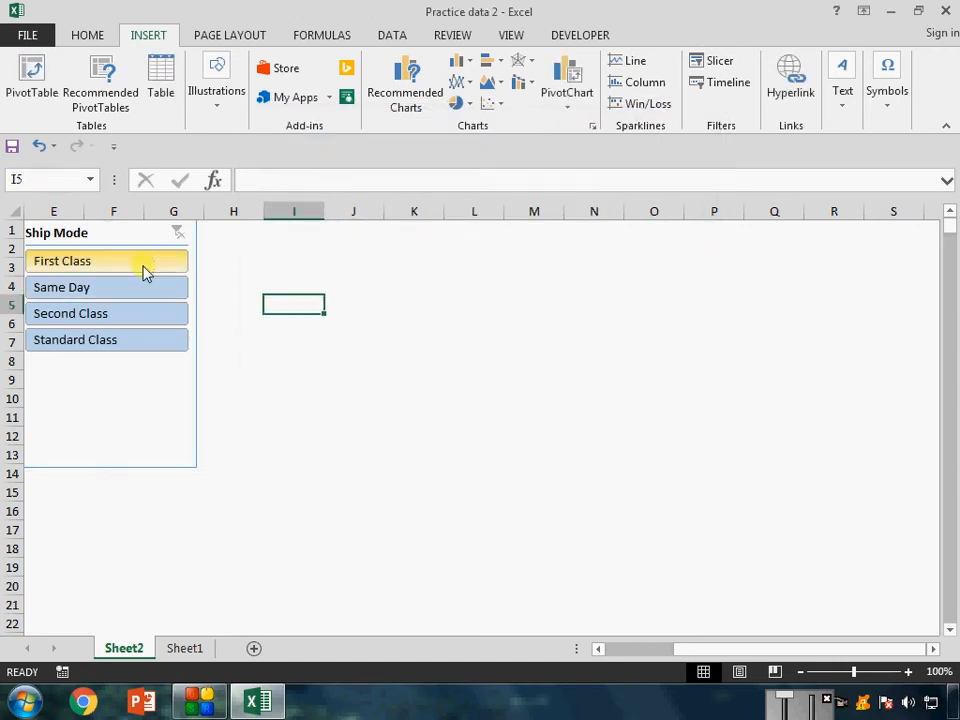
Filter the pivot table to First Class with the Ship Mode slicer.
left_click(145, 268)
left_click(720, 66)
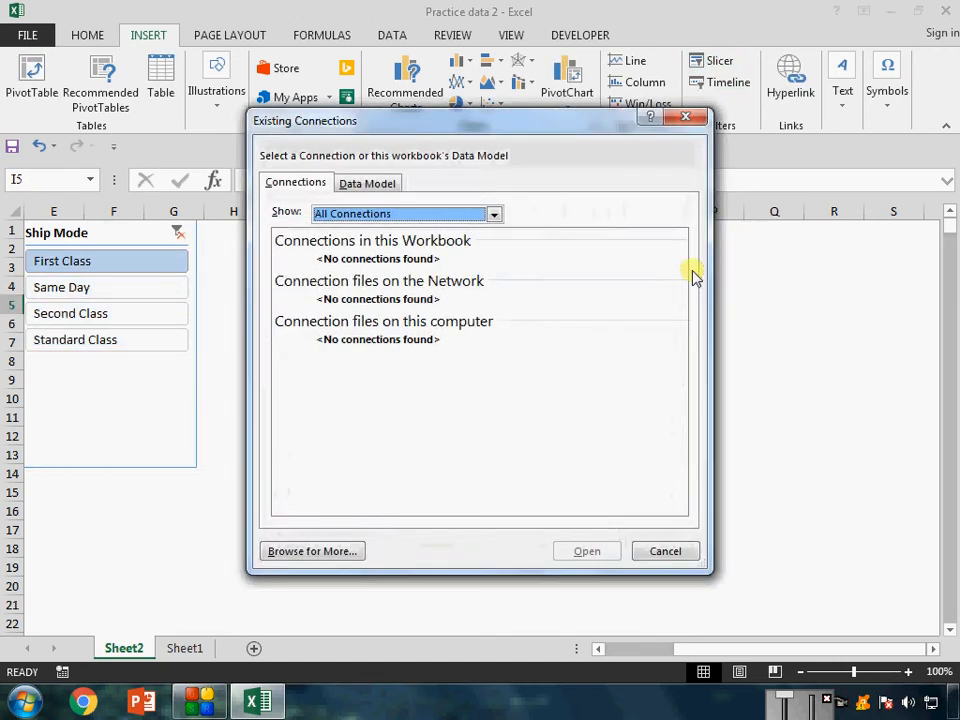
left_click(690, 121)
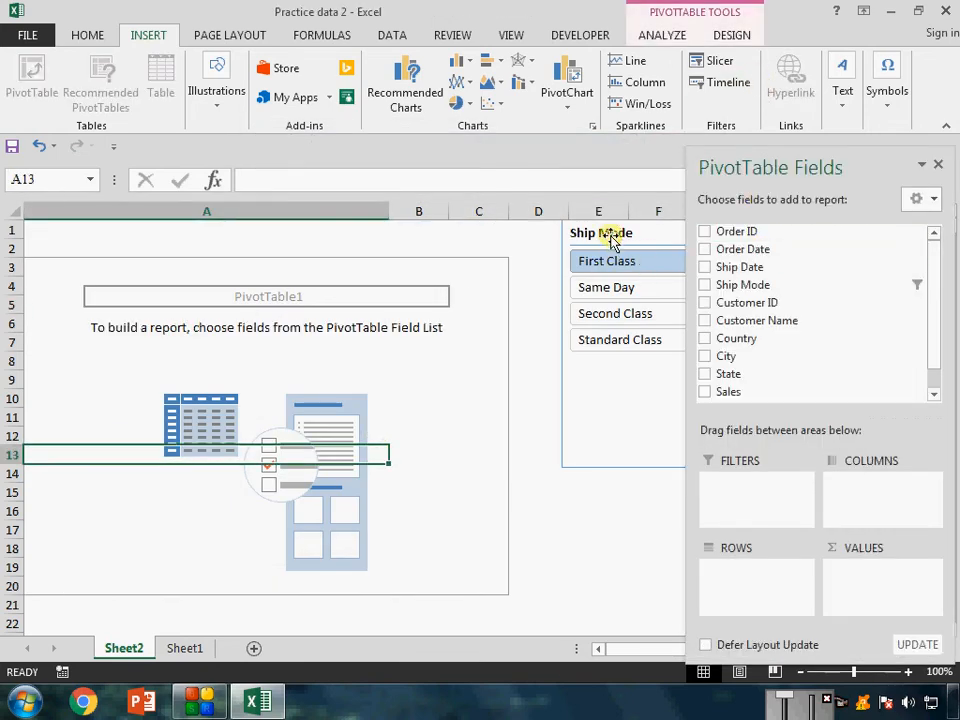
Move the Ship Mode slicer slightly closer to the pivot table so that it starts in column D.
left_click_drag(615, 236, 591, 234)
left_click(935, 649)
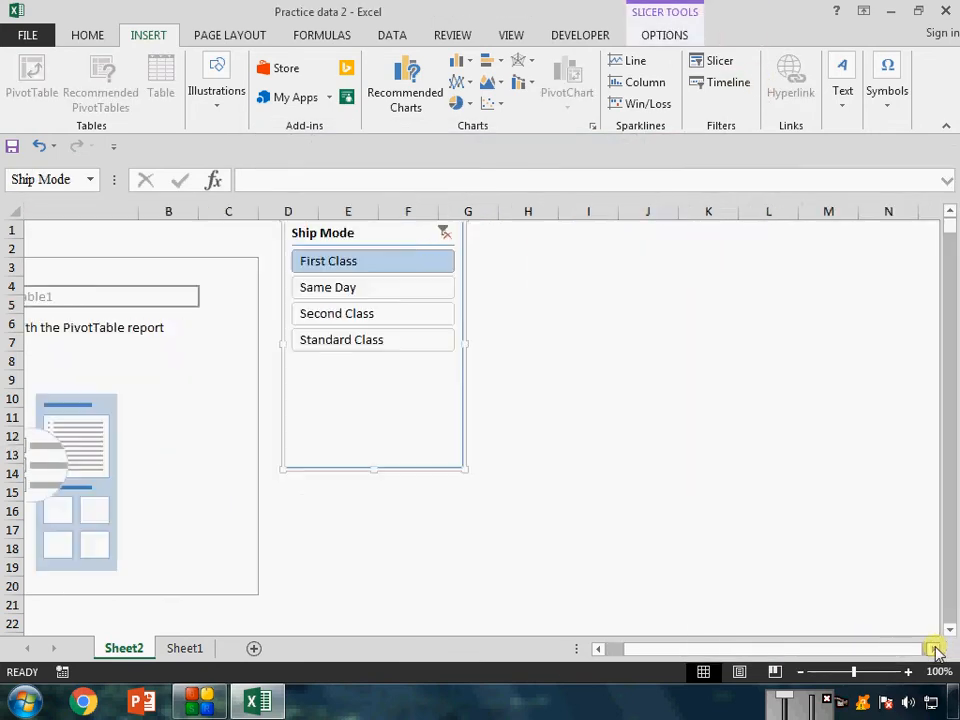
left_click(725, 64)
left_click(684, 117)
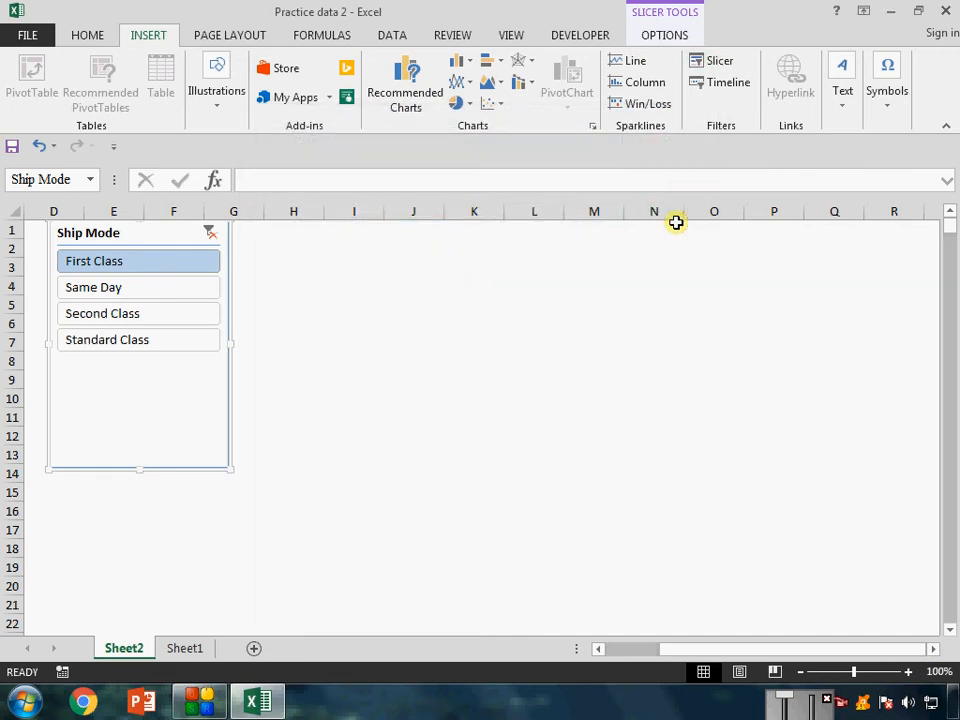
Insert a City slicer for the pivot table and place it directly beside the Ship Mode slicer, over columns G to I.
left_click_drag(710, 652, 650, 652)
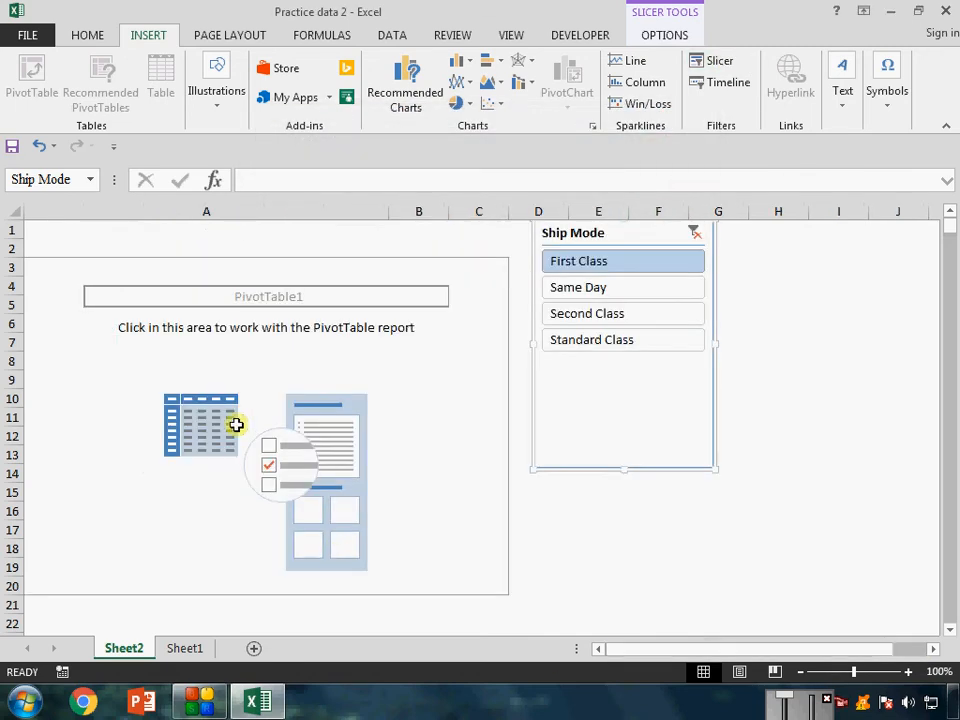
left_click(236, 424)
left_click(261, 342)
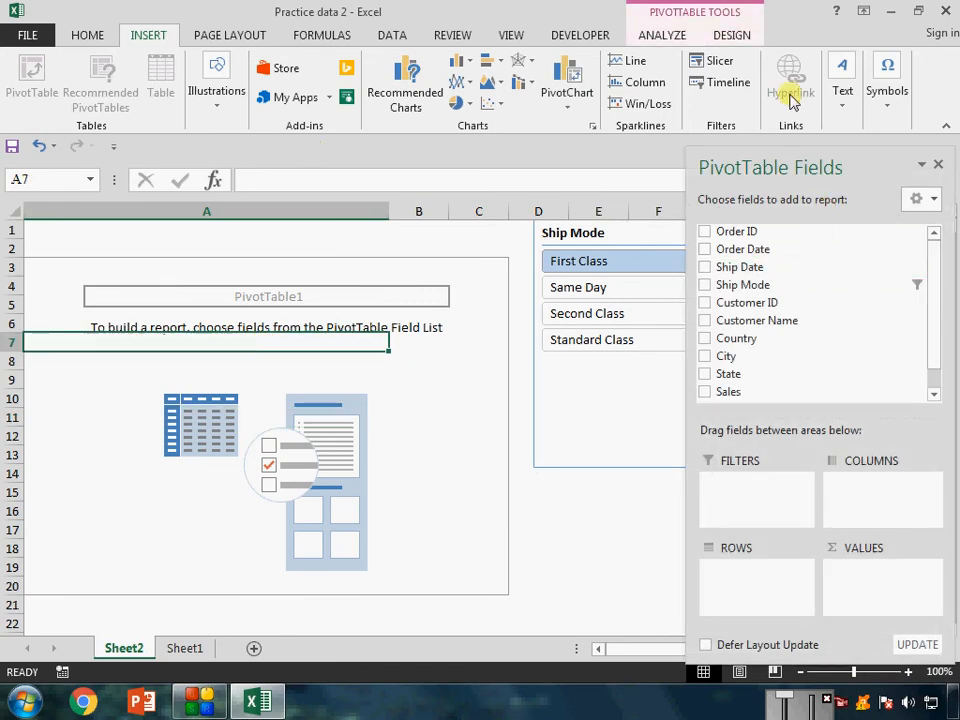
left_click(720, 66)
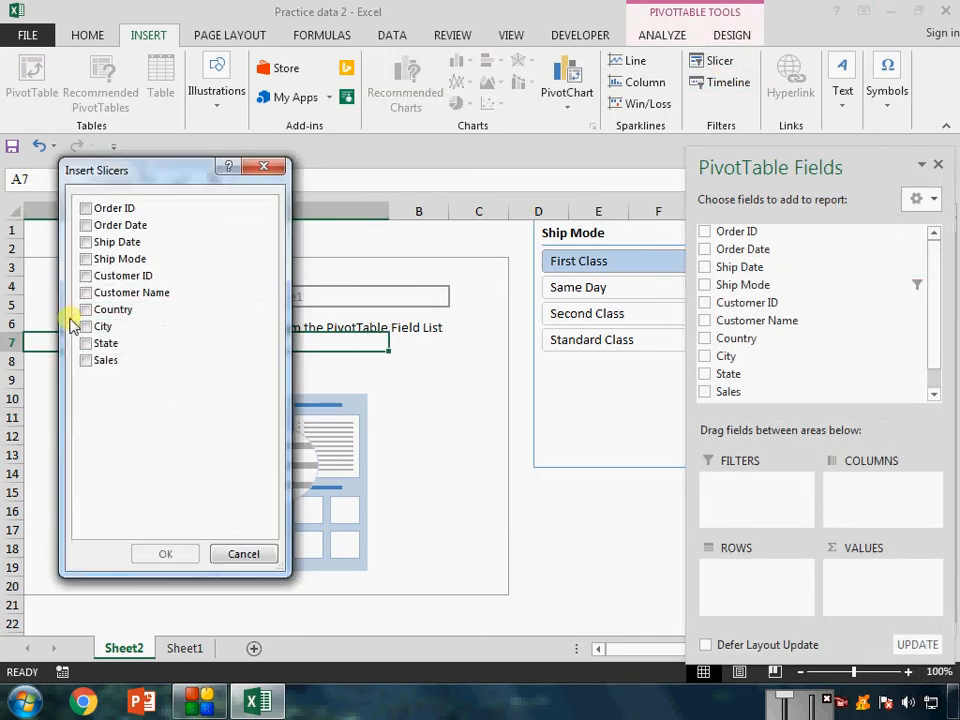
left_click(86, 328)
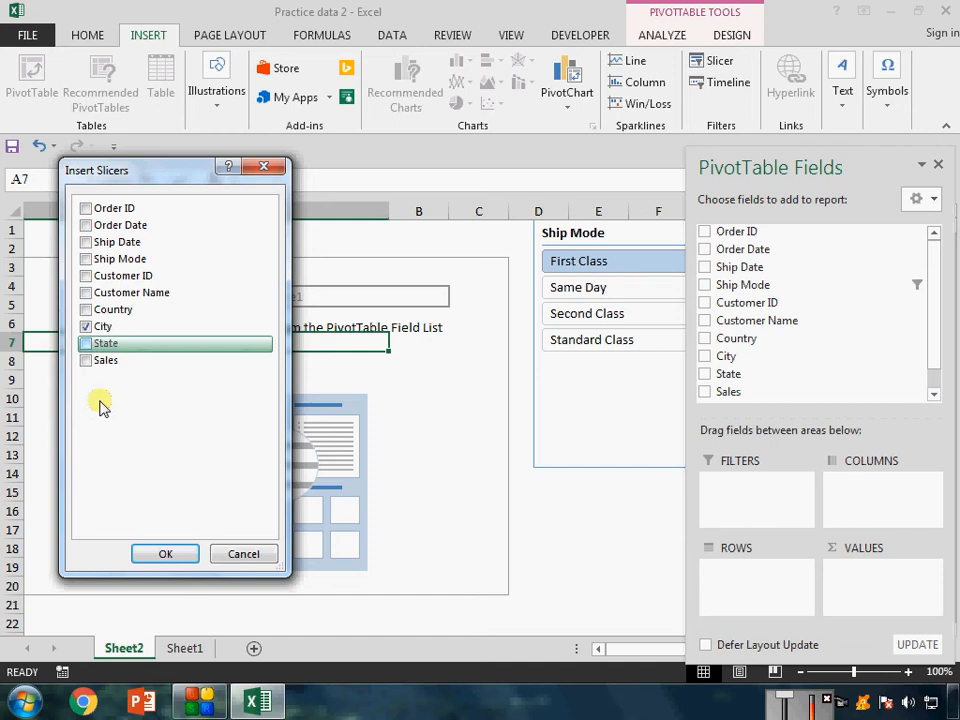
left_click(166, 553)
left_click_drag(506, 321, 814, 229)
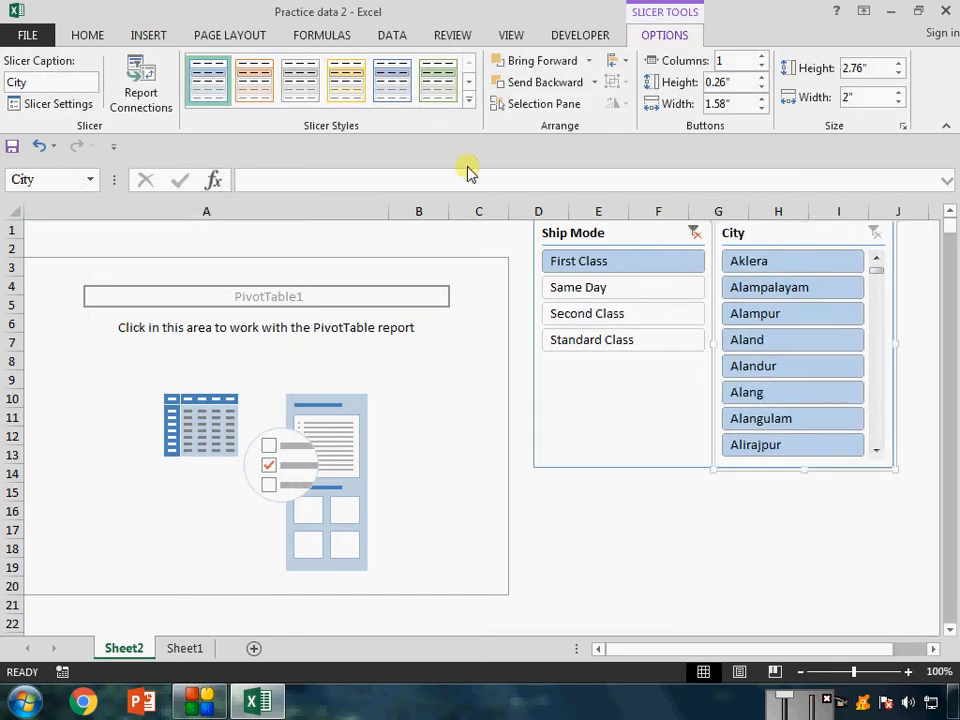
left_click(126, 38)
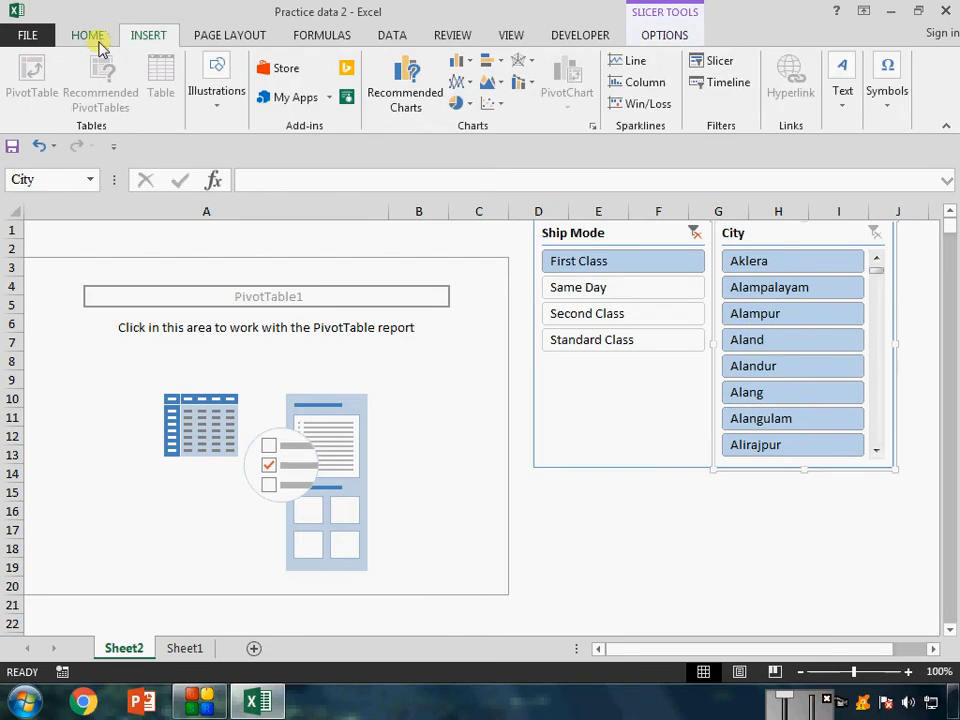
left_click(724, 64)
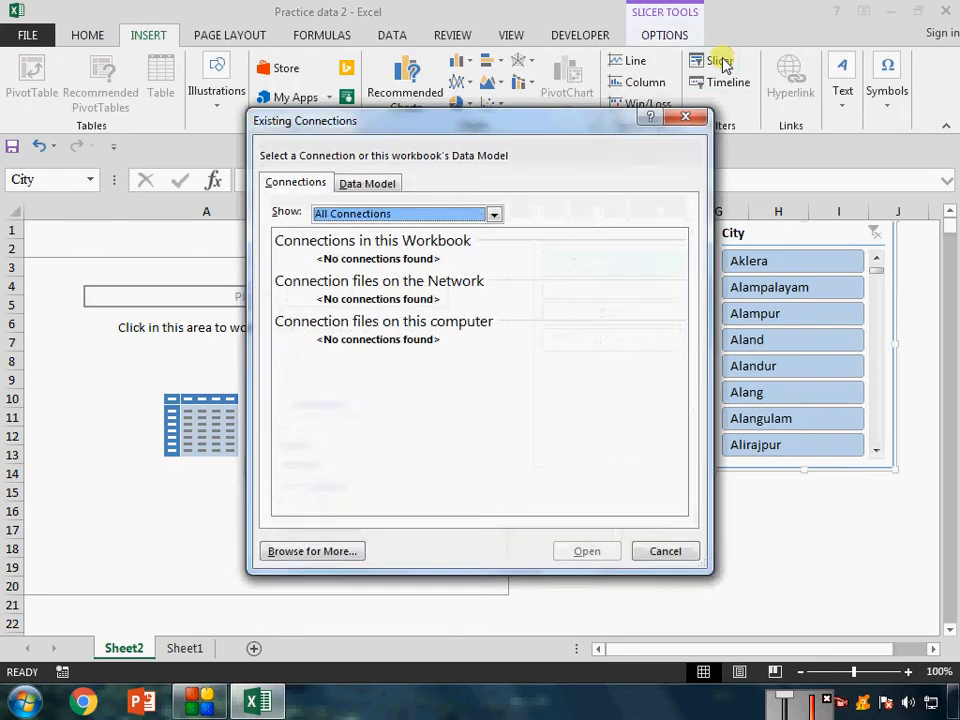
left_click(690, 123)
Insert a Sales slicer for the pivot table and move it over the pivot table area in column A.
left_click(429, 377)
left_click(712, 63)
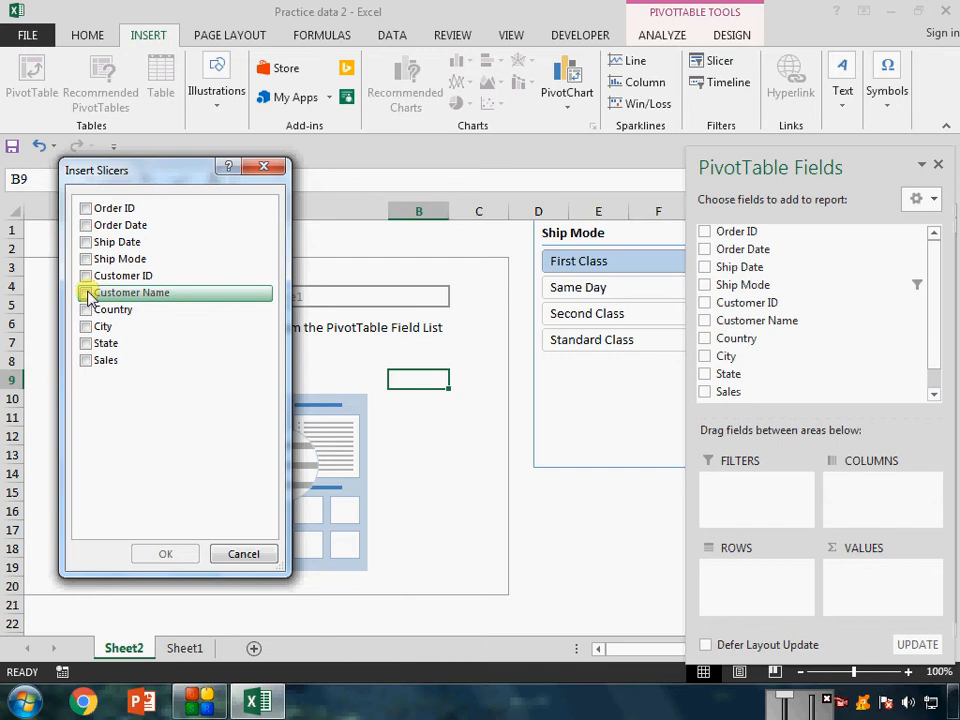
left_click(86, 360)
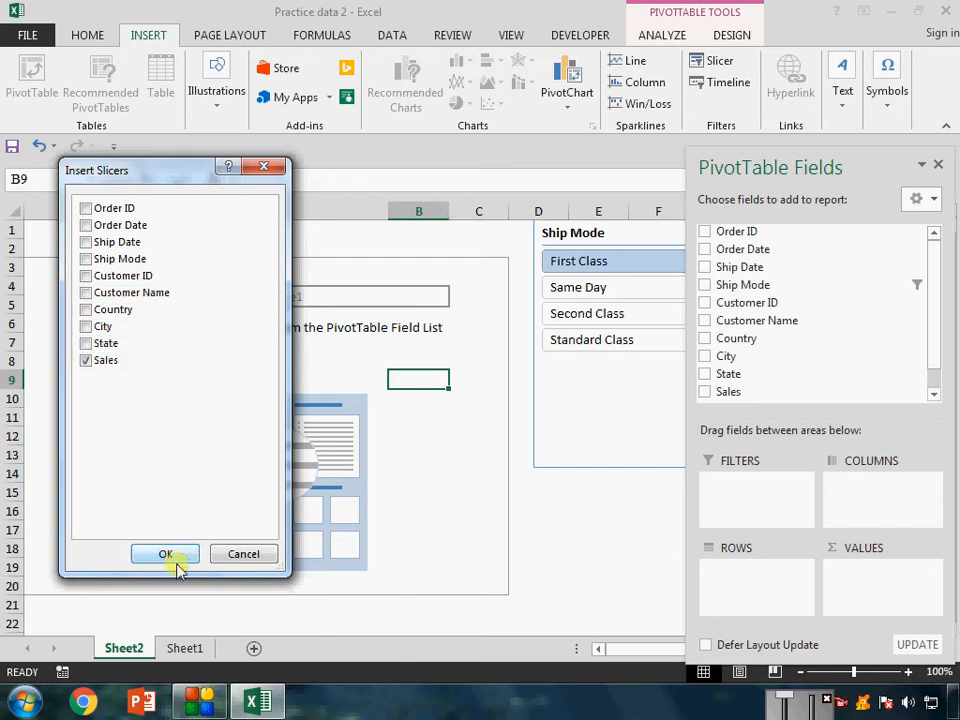
left_click(176, 560)
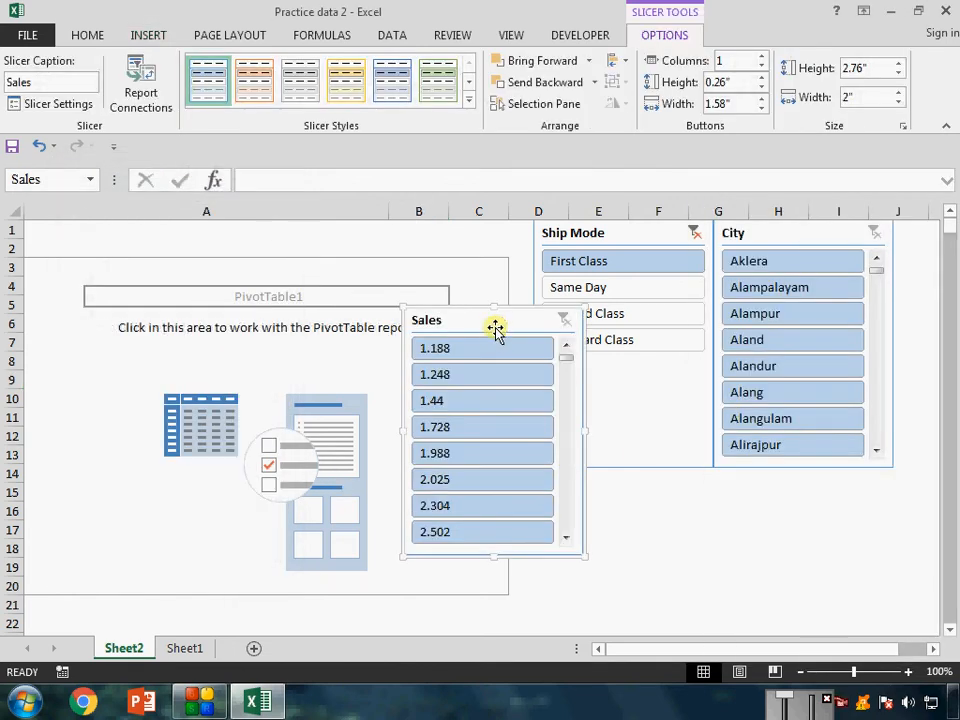
left_click_drag(495, 328, 267, 319)
Filter with the Ship Mode slicer to Same Day, browse the City slicer's list, and change the filter to Second Class.
left_click(597, 292)
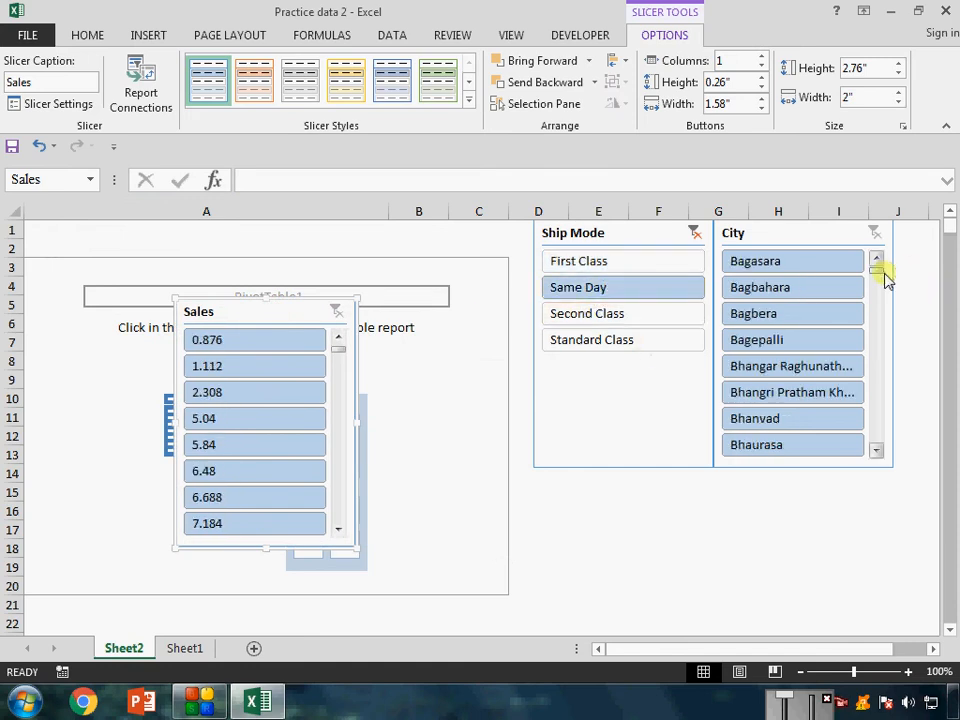
mouse_move(884, 271)
left_mouse_down()
mouse_move(885, 424)
mouse_move(887, 251)
left_mouse_up()
left_click(884, 452)
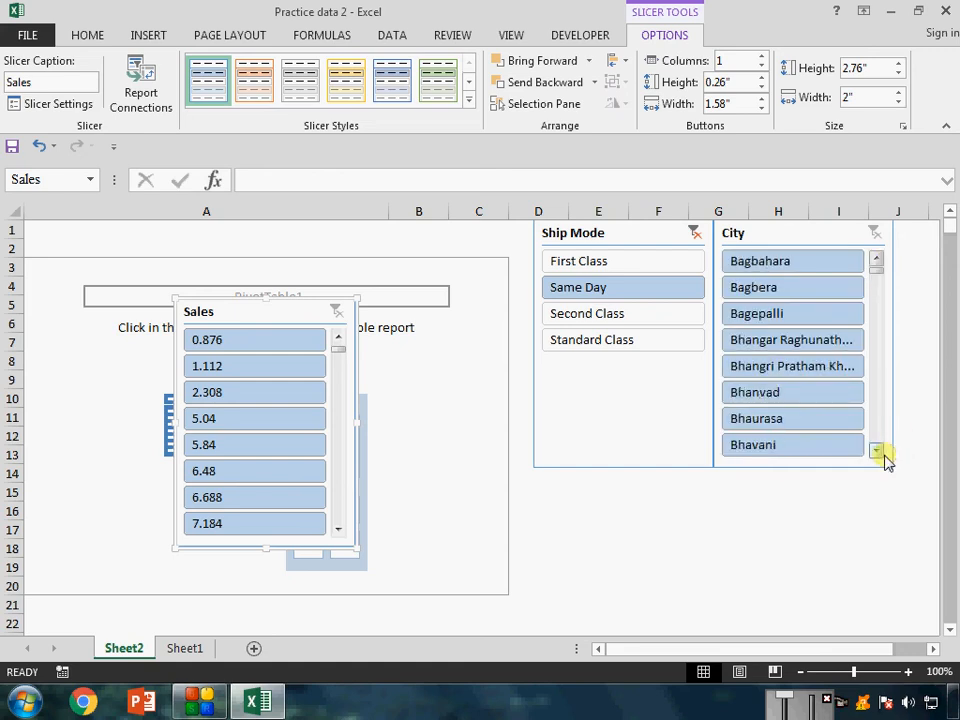
left_click_drag(884, 455, 881, 452)
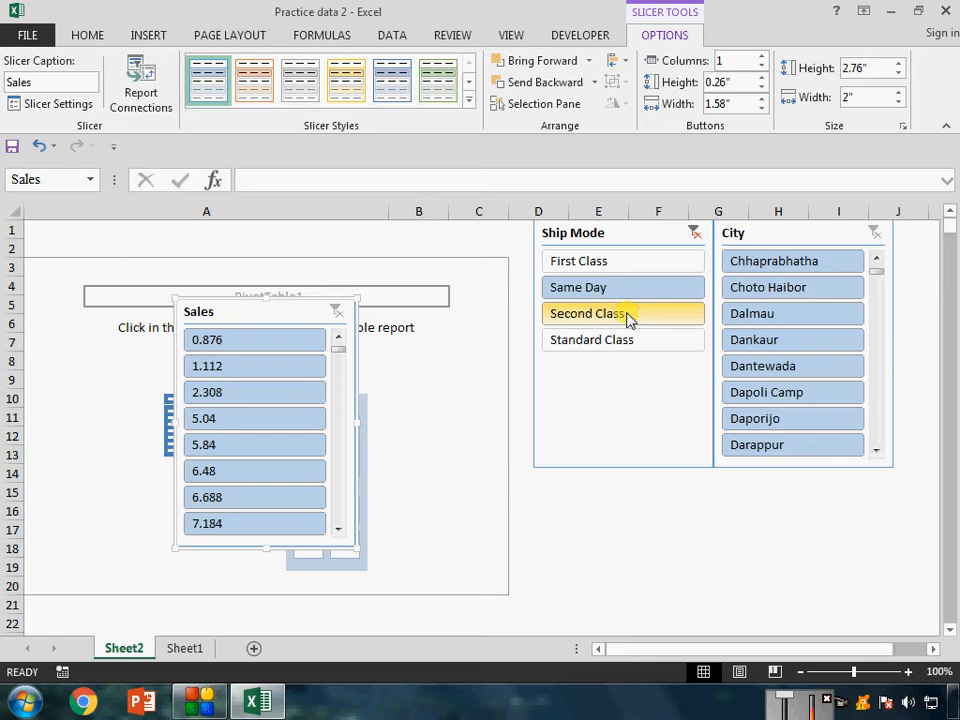
left_click(613, 322)
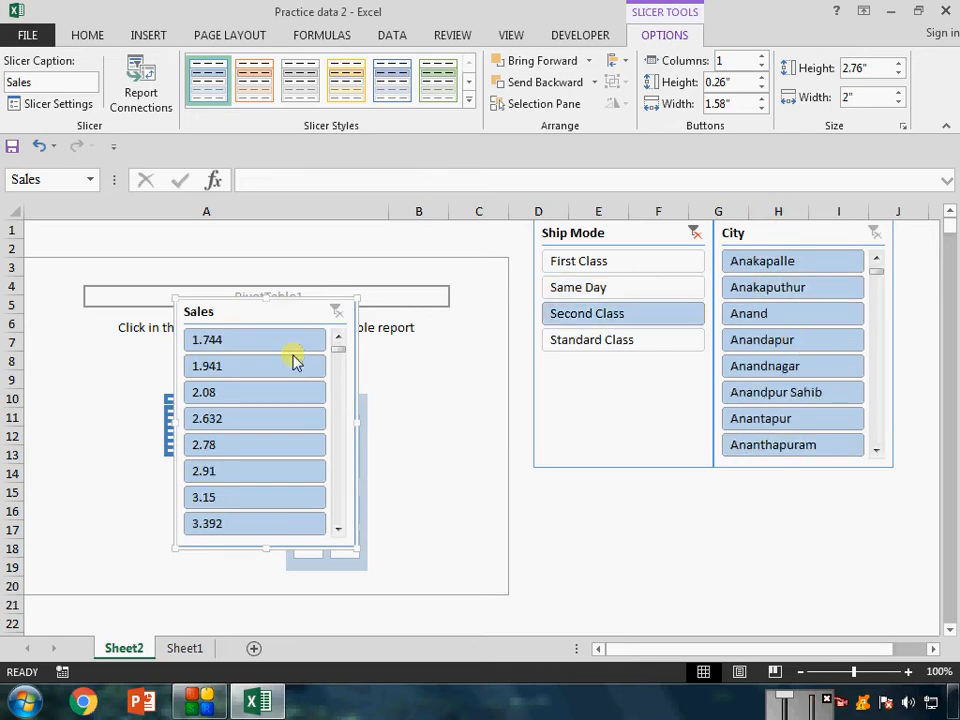
Move the Sales slicer up against the Ship Mode slicer at row 1 and clear the Ship Mode filter.
left_click_drag(236, 316, 414, 231)
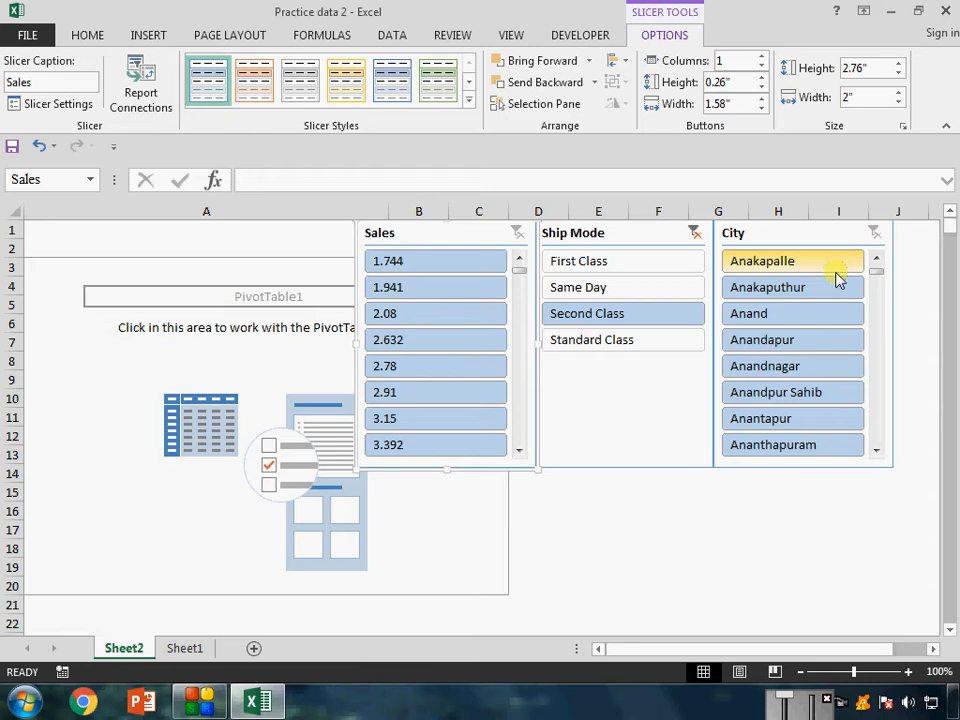
left_click(694, 232)
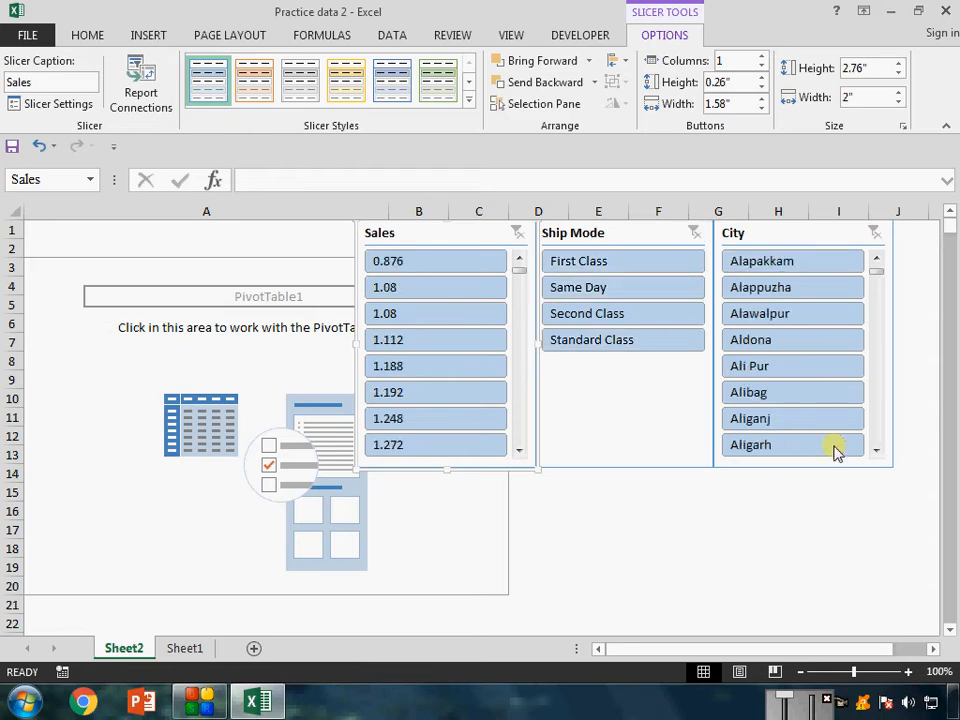
Filter by one city after another in the City slicer, starting with Aldona and ending with Alapakkam.
left_click(808, 350)
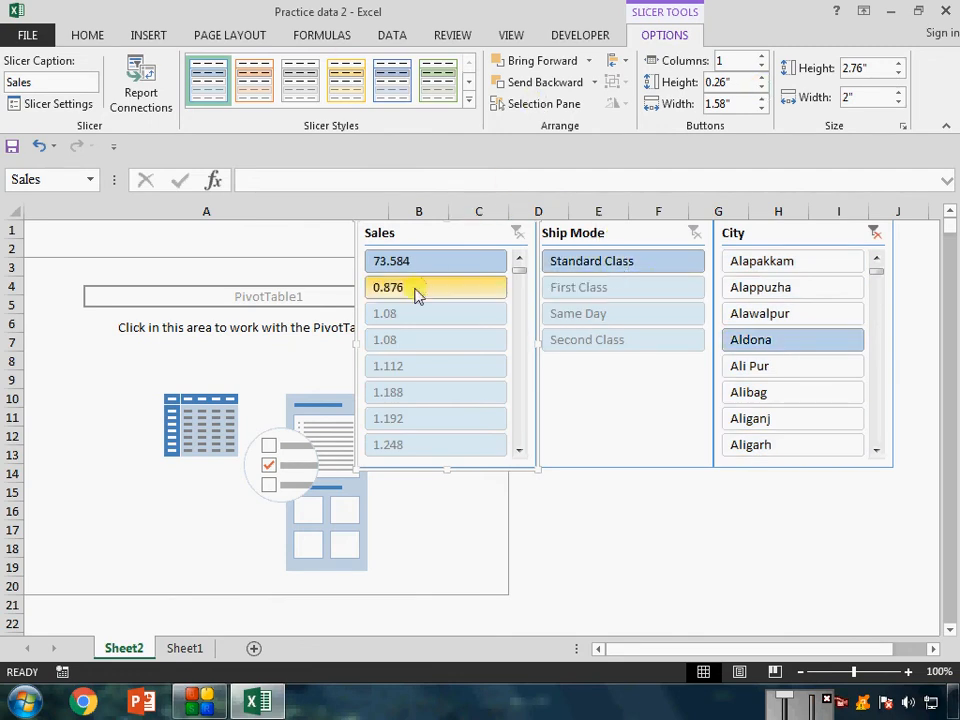
left_click(818, 316)
left_click(816, 341)
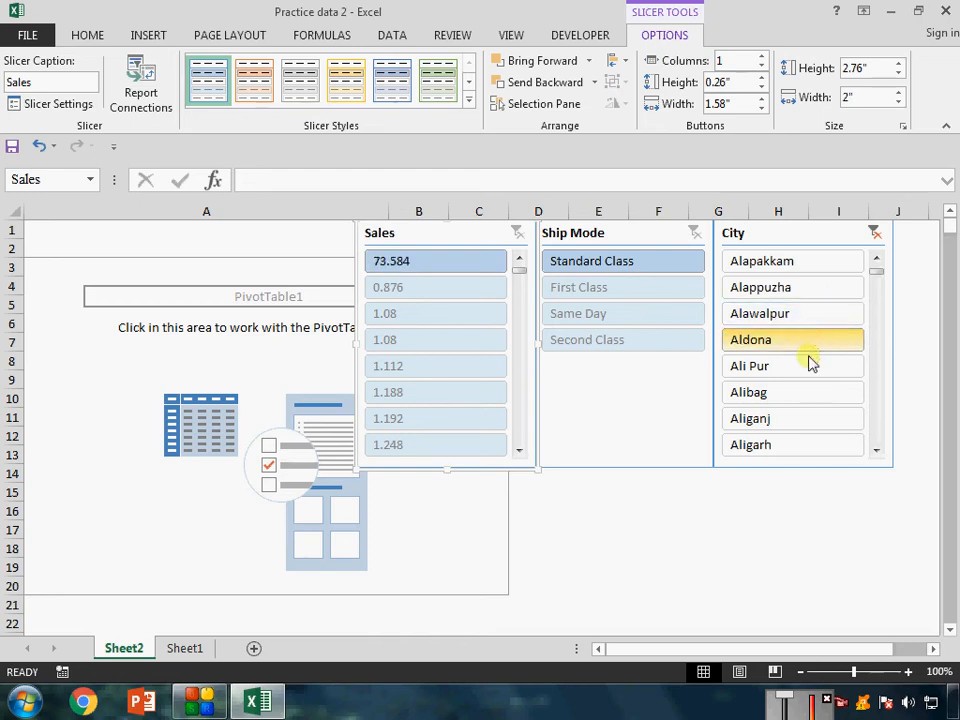
left_click(800, 366)
left_click(792, 424)
left_click(787, 398)
left_click(786, 339)
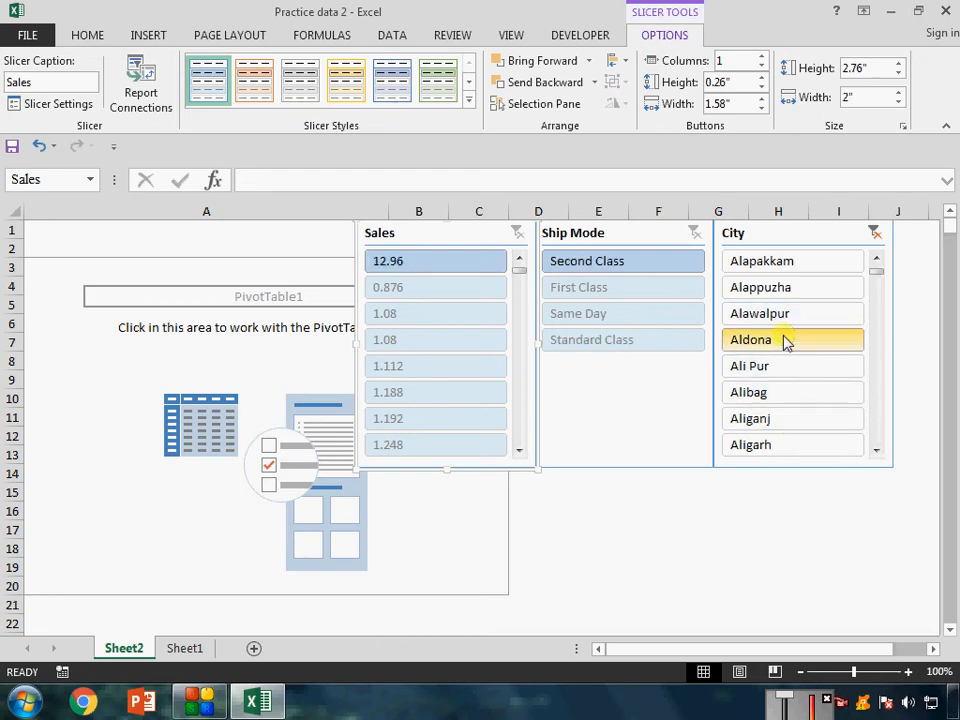
left_click(786, 292)
left_click(789, 267)
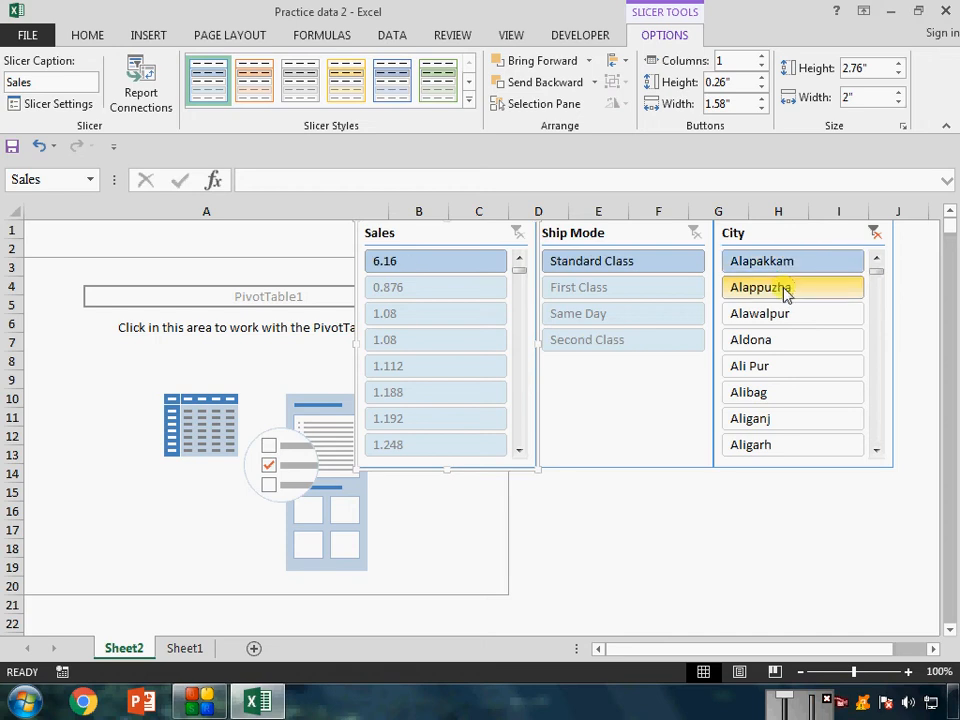
Add Alappuzha and Aldona to the City slicer's selection, and replace that selection with Aligarh alone.
left_click(786, 288, "ctrl")
left_click(760, 341, "ctrl")
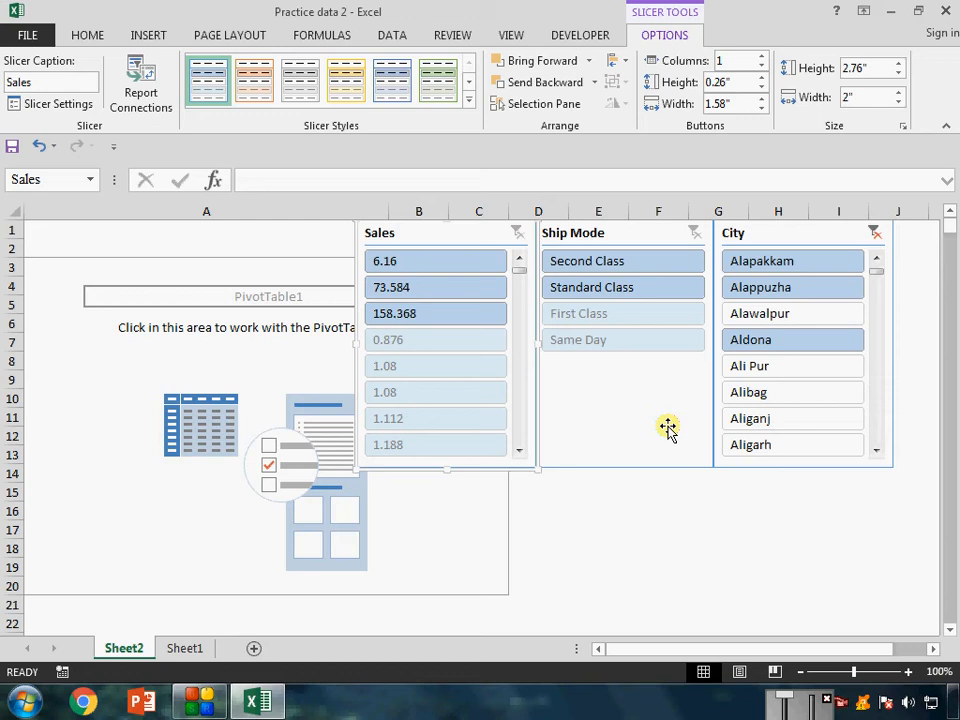
left_click(773, 393)
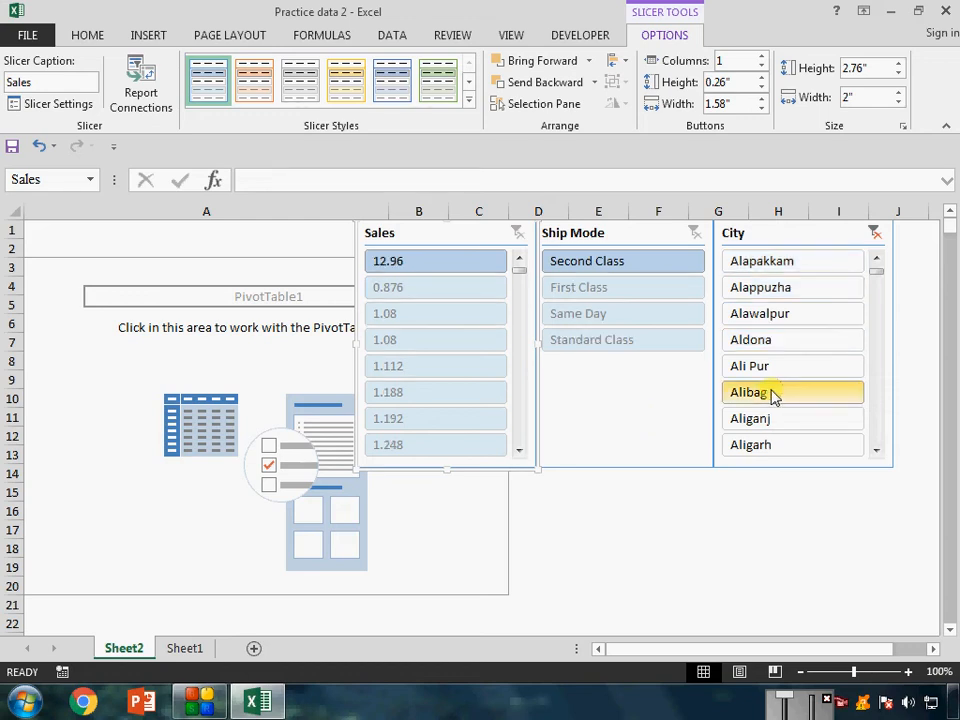
left_click(771, 445)
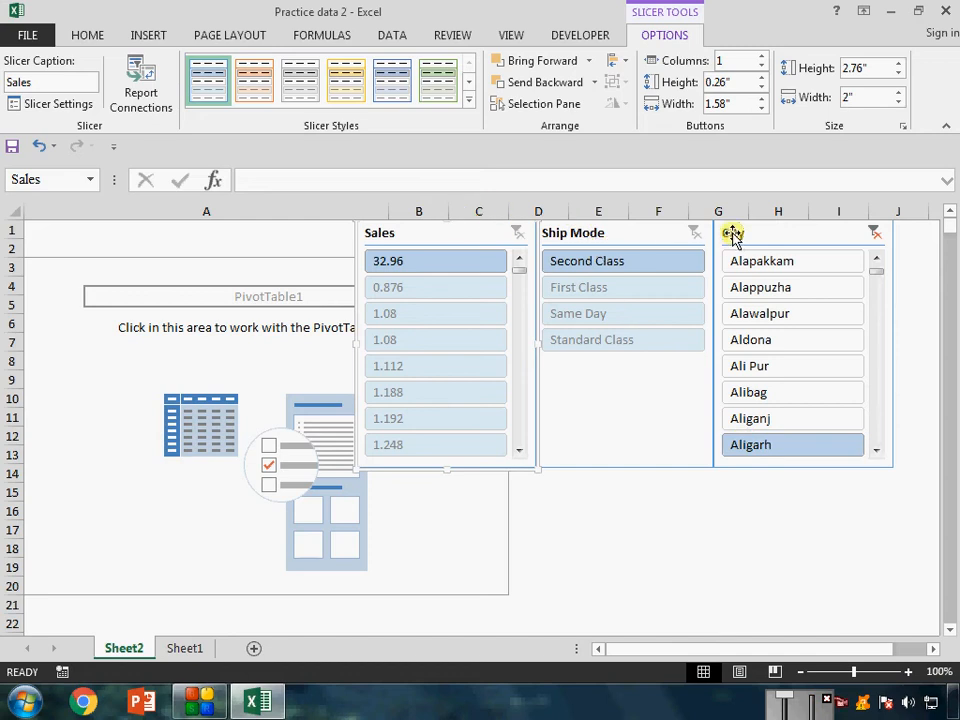
Arrange the slicers side by side from column A at row 1 in the order City, Sales, Ship Mode.
left_click_drag(731, 229, 36, 227)
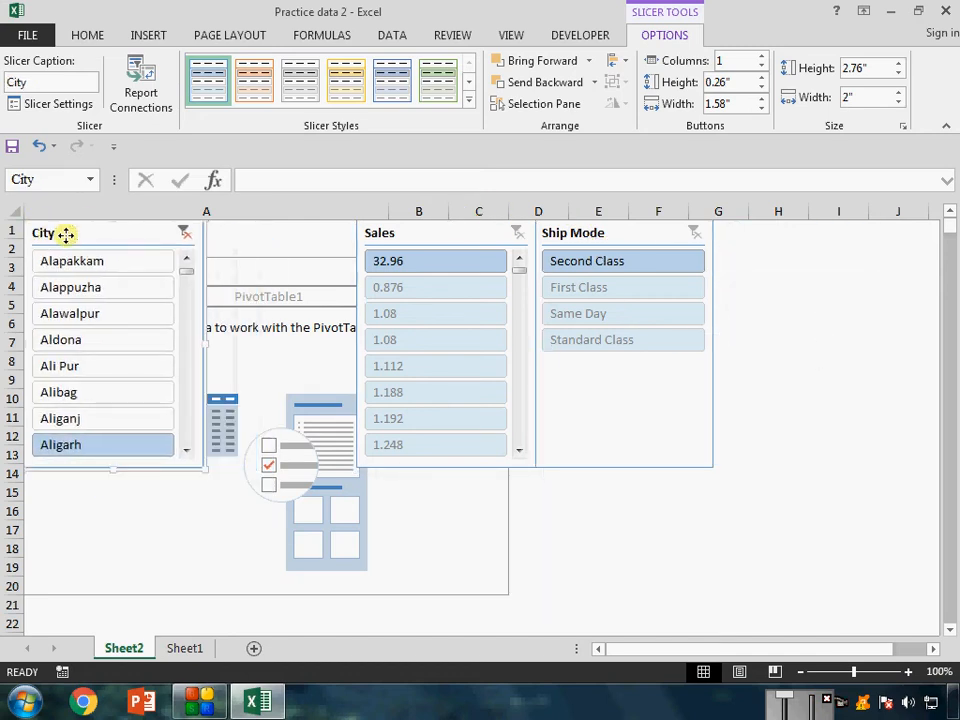
left_click_drag(402, 233, 273, 223)
left_click_drag(589, 231, 437, 228)
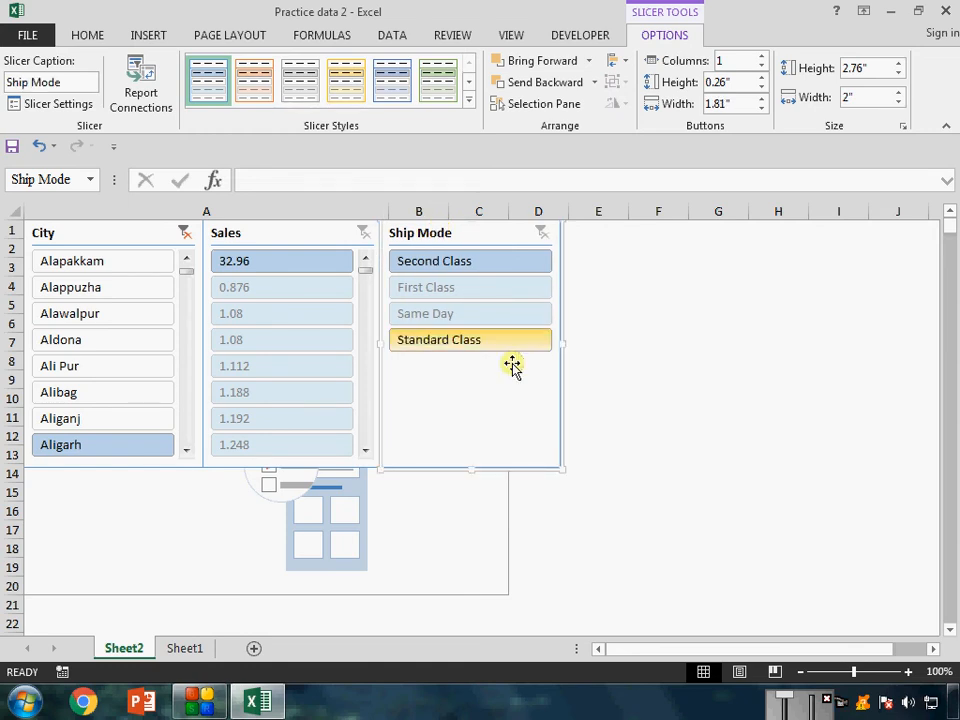
left_click(715, 342)
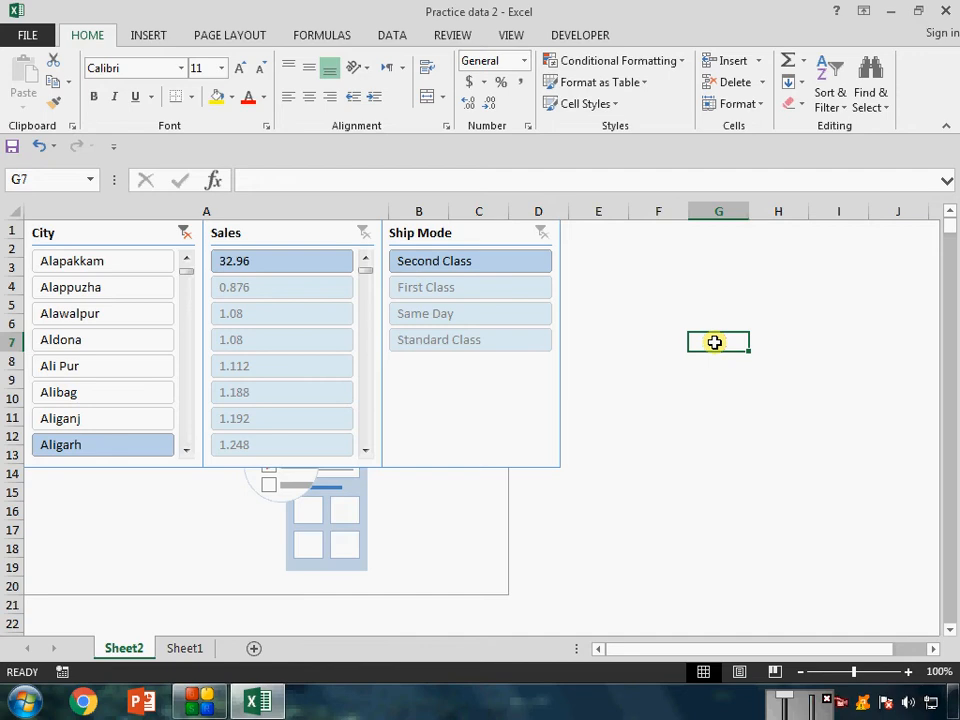
Switch the City slicer's filter through several cities such as Aldona and Alapakkam, ending with Alibag.
left_click(130, 339)
left_click(130, 312)
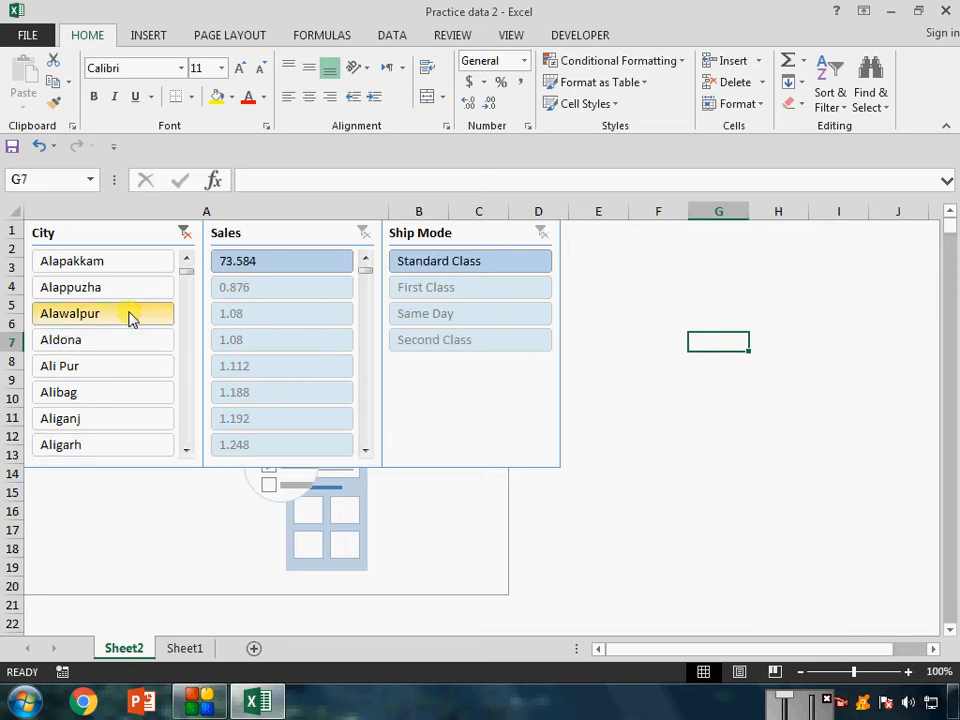
left_click(127, 294)
left_click(129, 264)
left_click(131, 343)
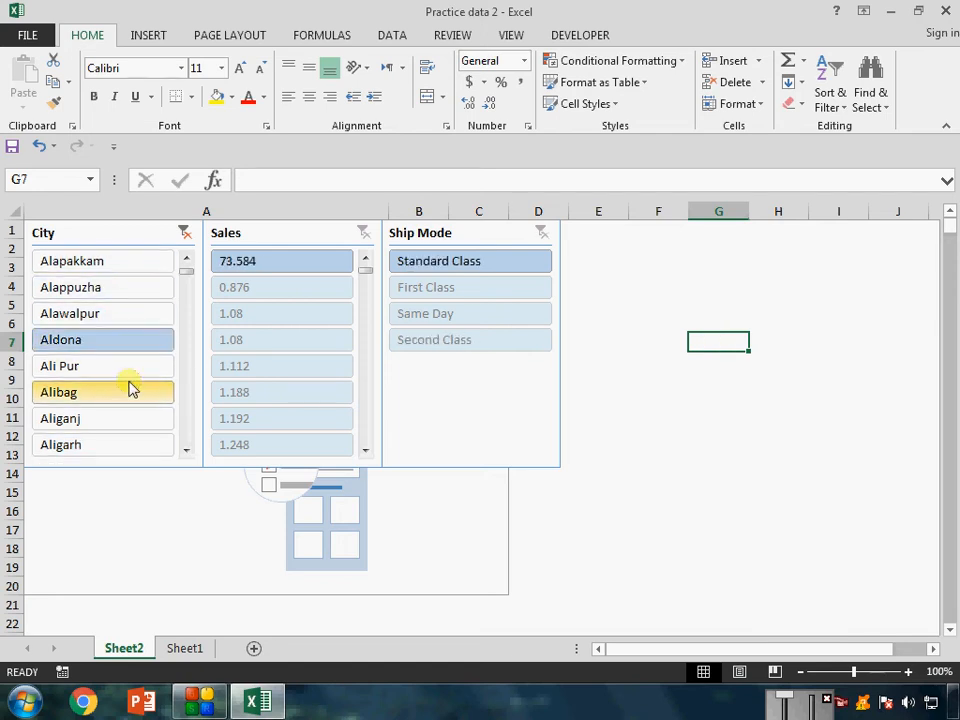
left_click(130, 390)
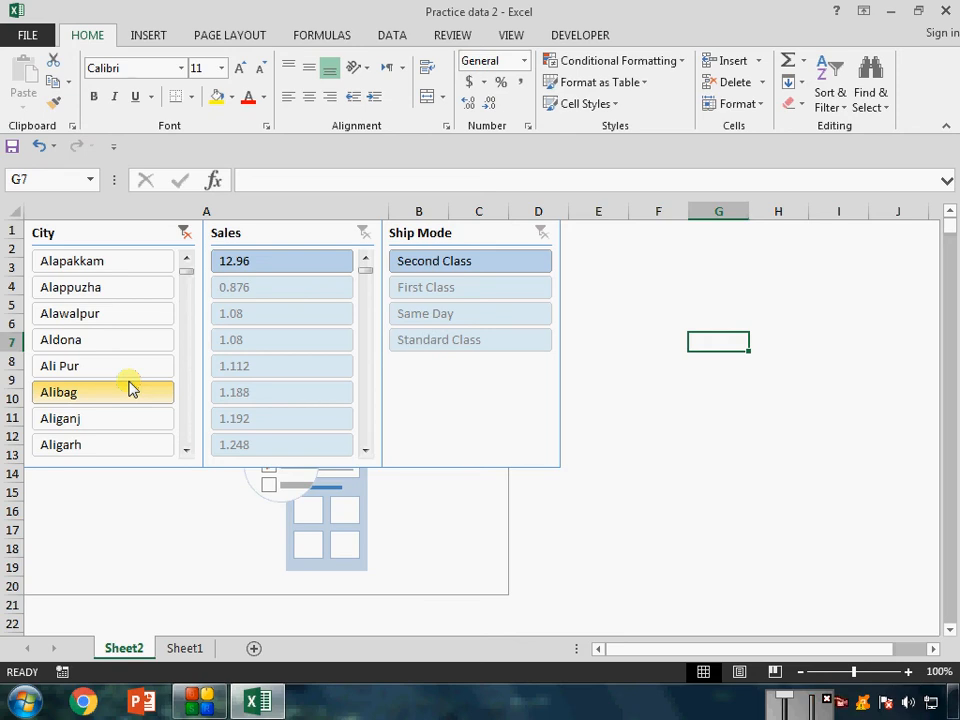
View the recommended pivot tables for the order data on Sheet1.
left_click(181, 647)
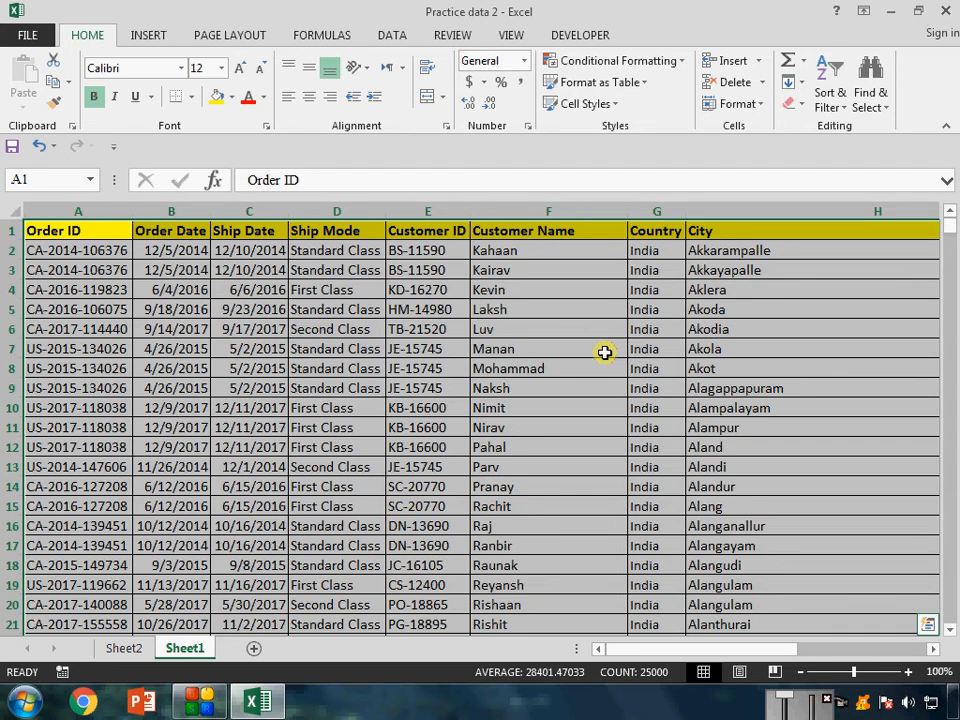
left_click(160, 38)
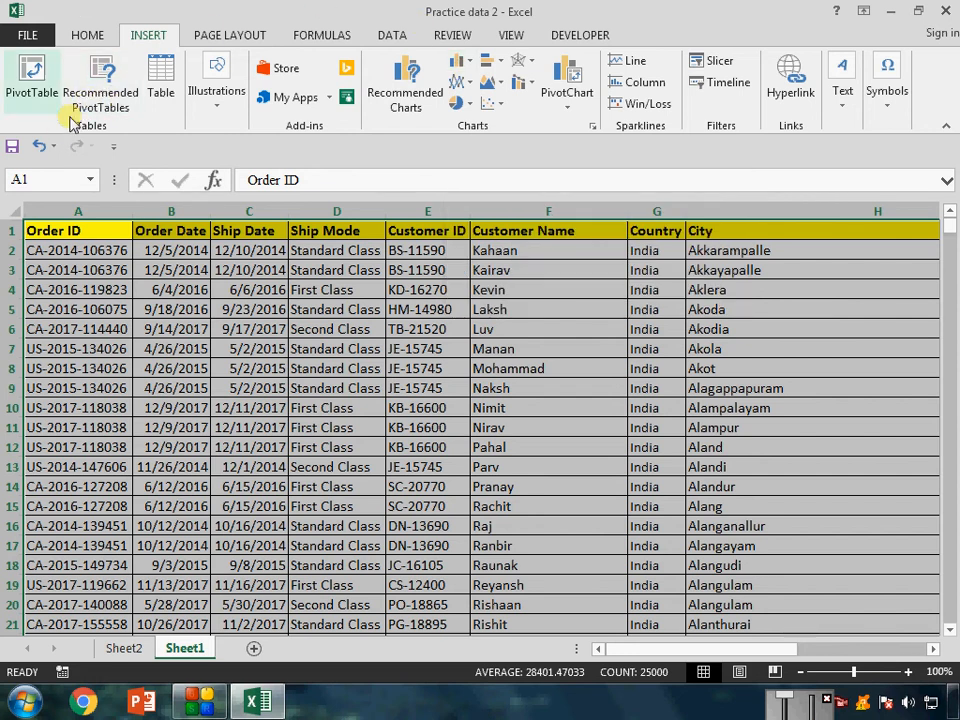
left_click(120, 95)
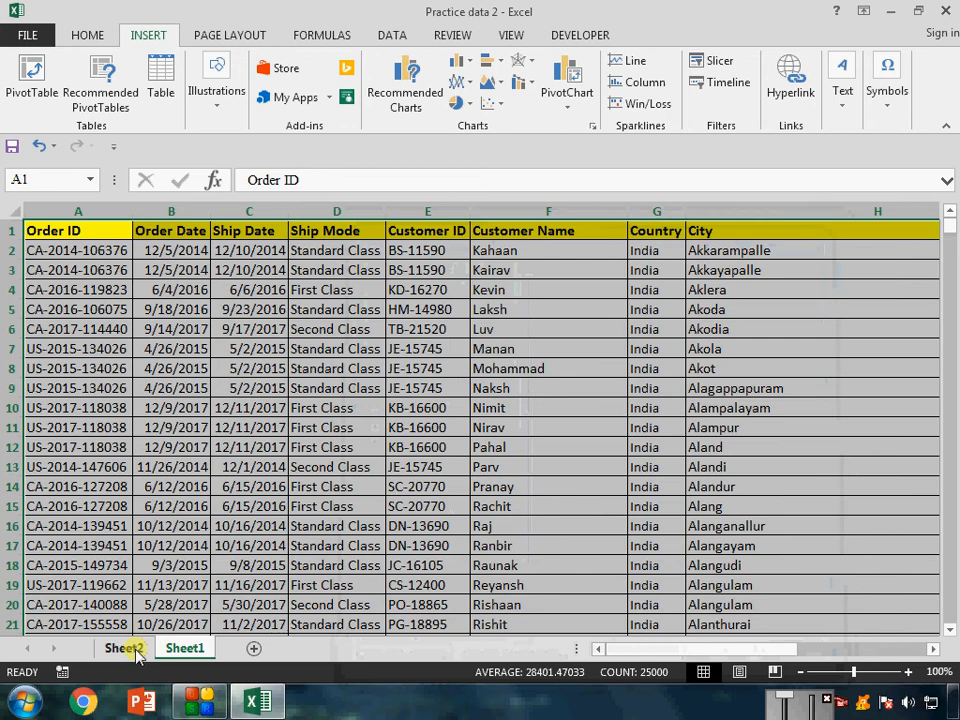
Create a PivotChart from the order data in Sheet1 range A1:J2500 on a new worksheet.
left_click(128, 648)
left_click(184, 648)
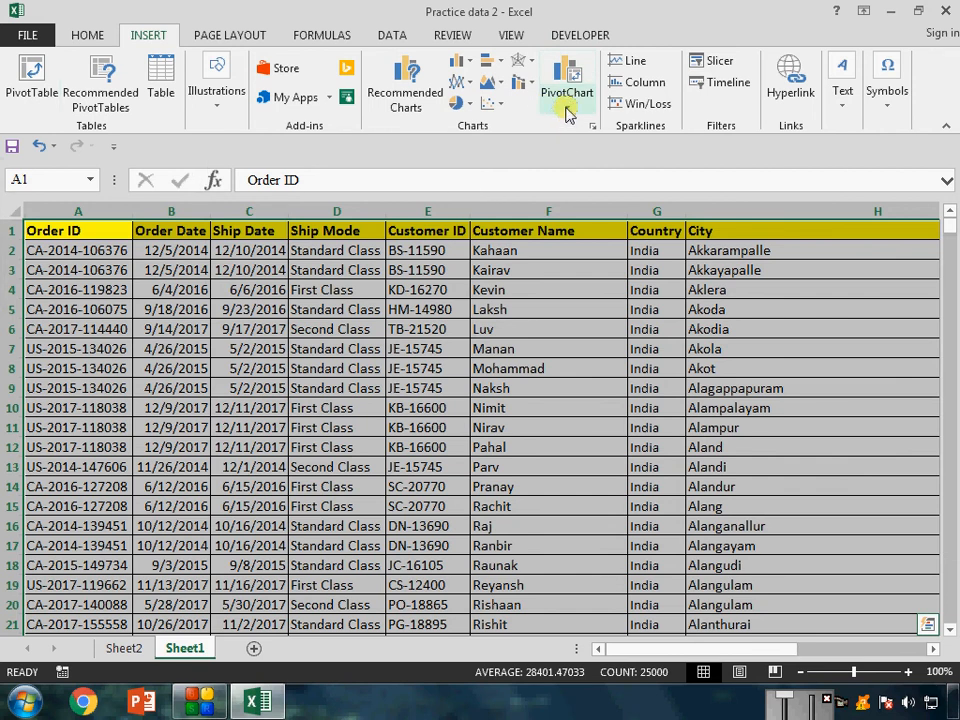
left_click(568, 85)
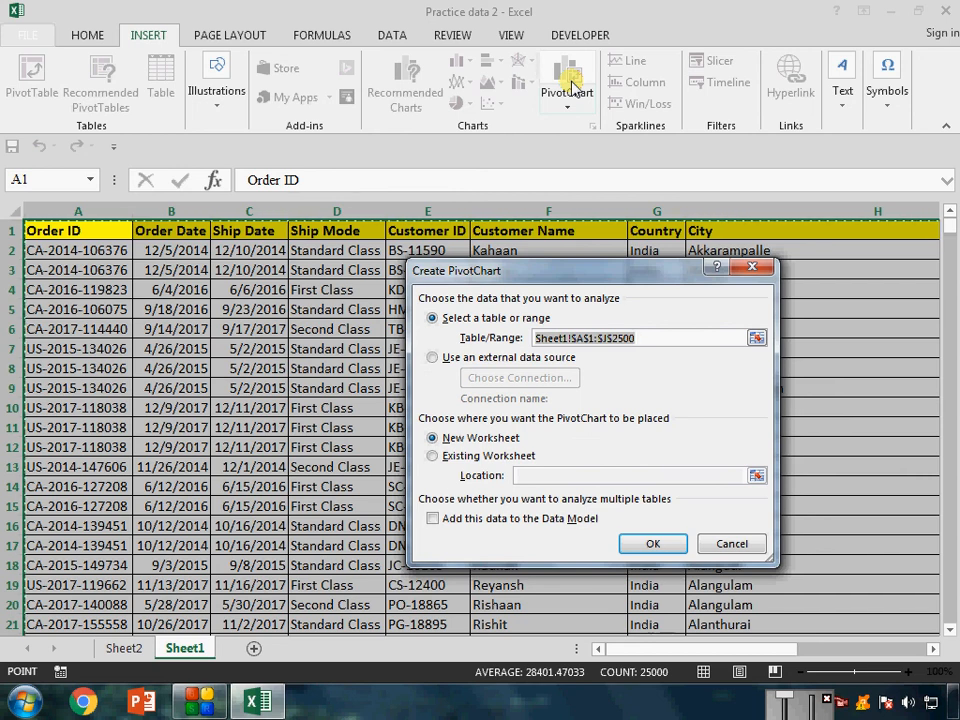
left_click(655, 543)
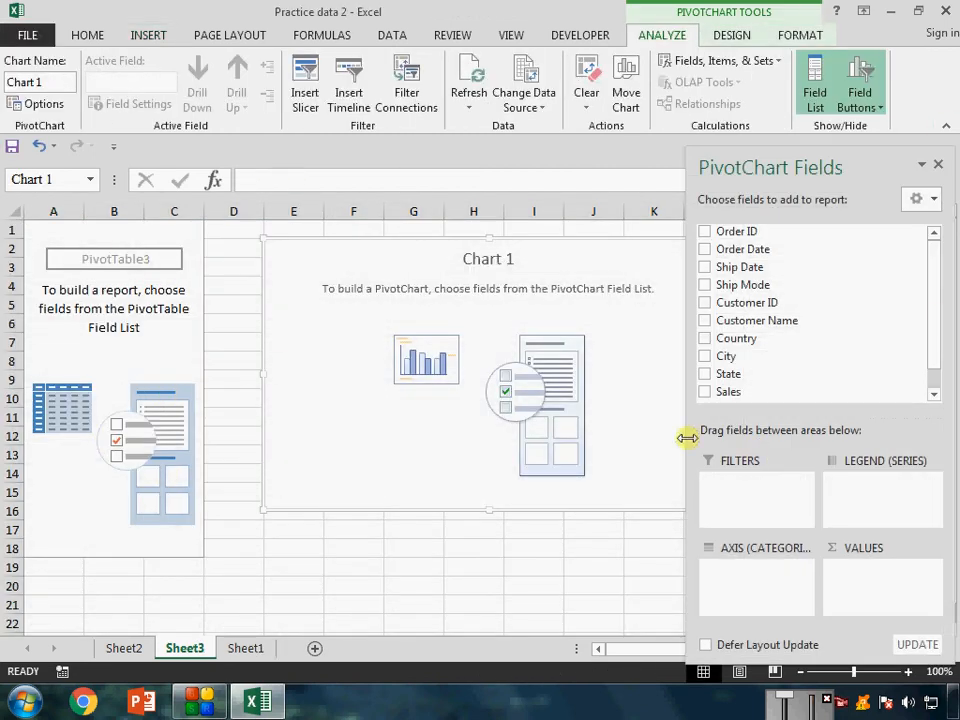
left_click_drag(720, 356, 755, 604)
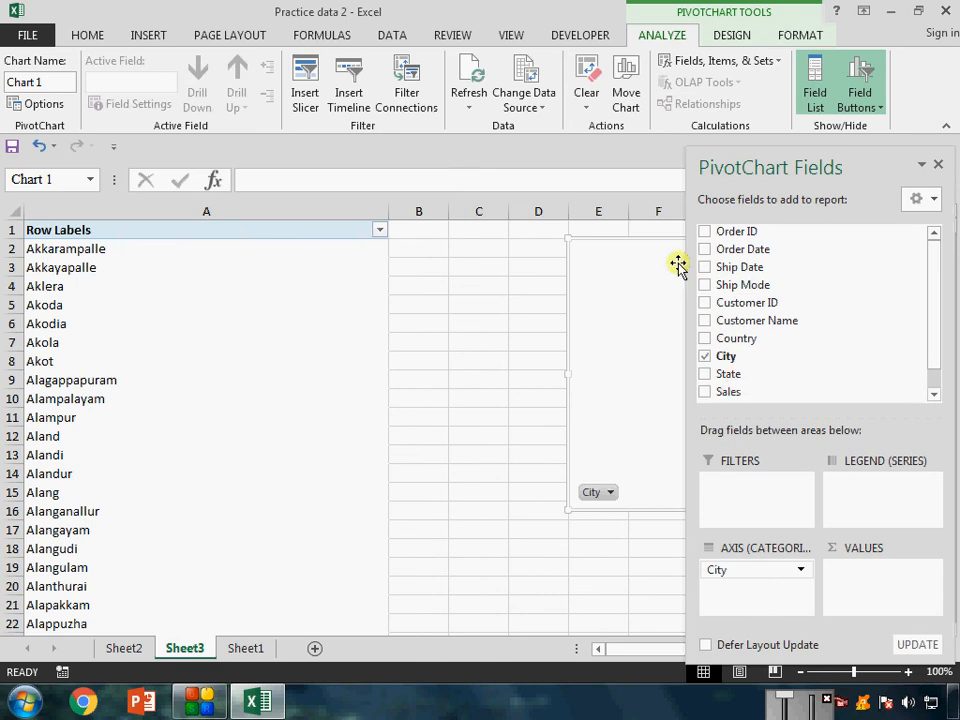
left_click(704, 358)
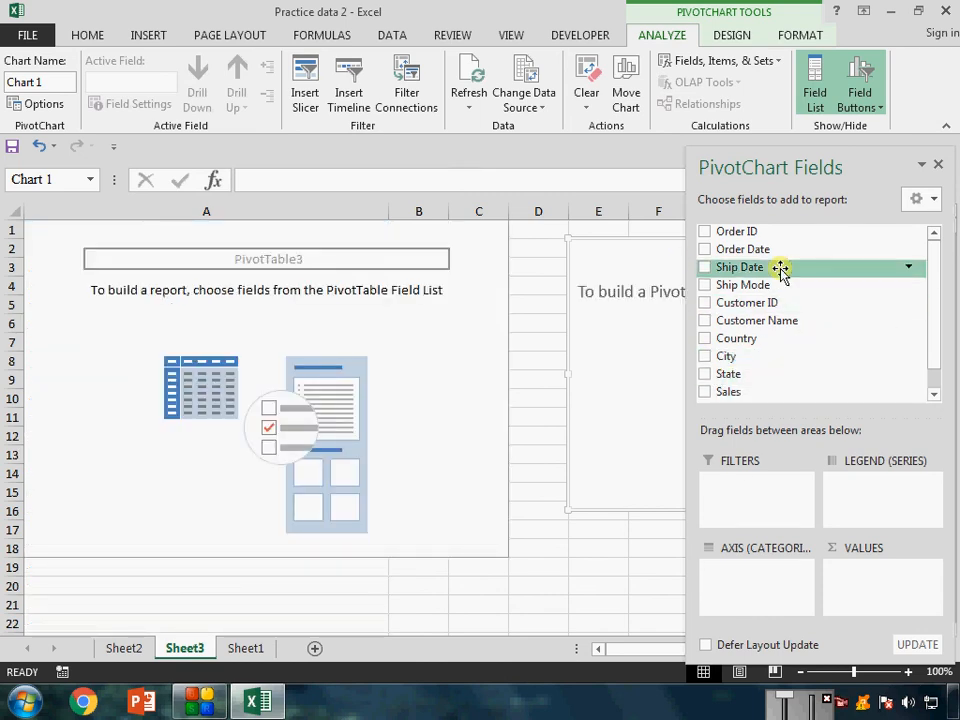
left_click_drag(936, 349, 935, 316)
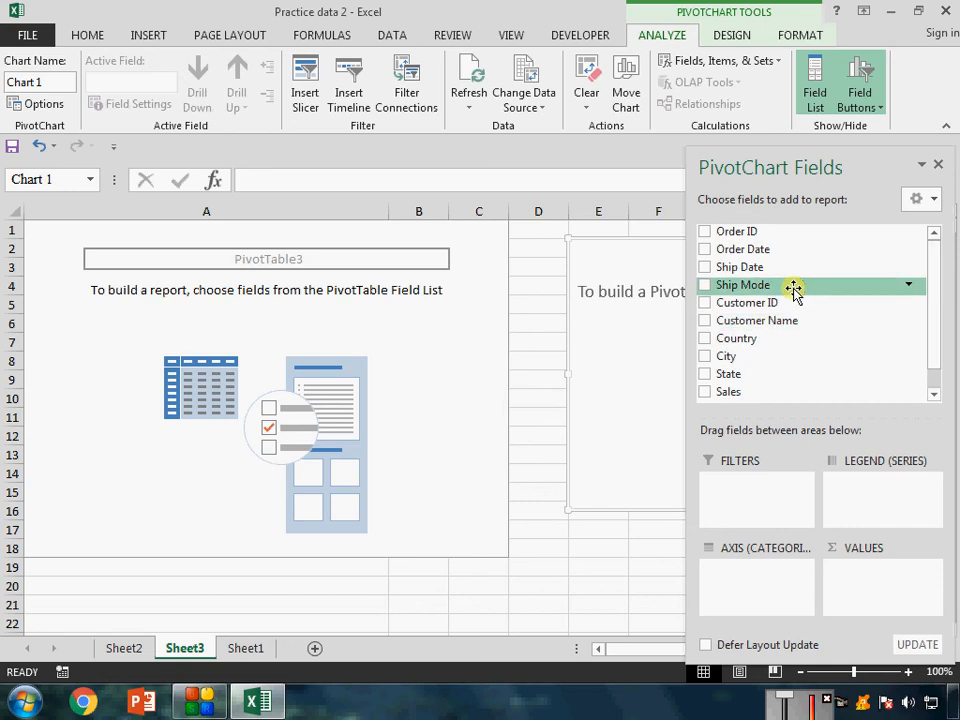
Plot the sum of Sales by Ship Mode in the PivotChart and move the chart closer to the pivot table.
left_click_drag(816, 294, 770, 578)
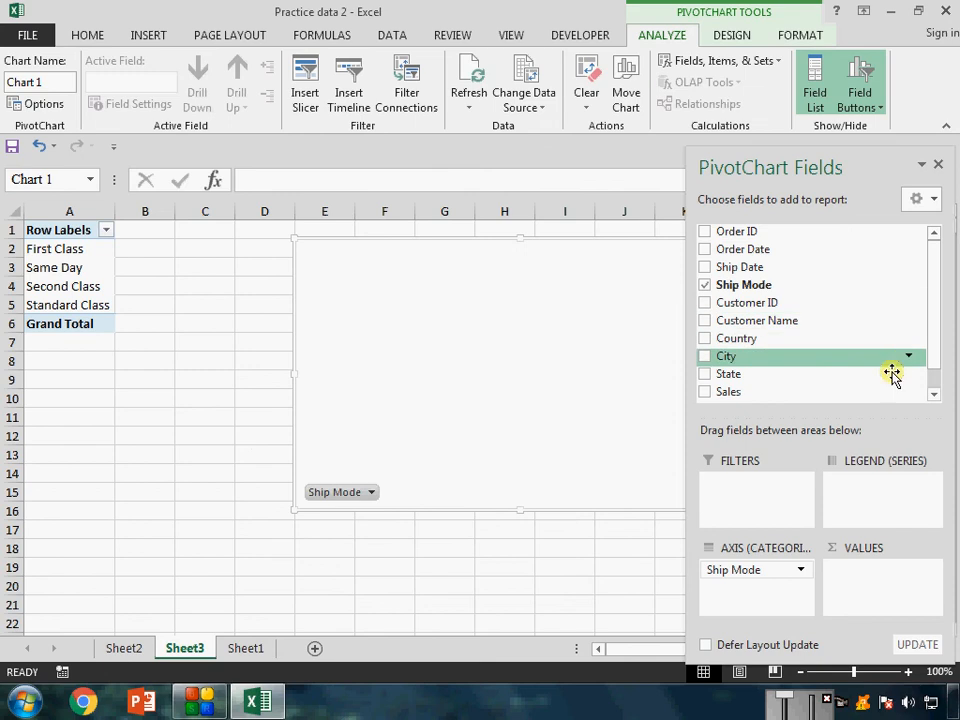
left_click_drag(825, 395, 898, 592)
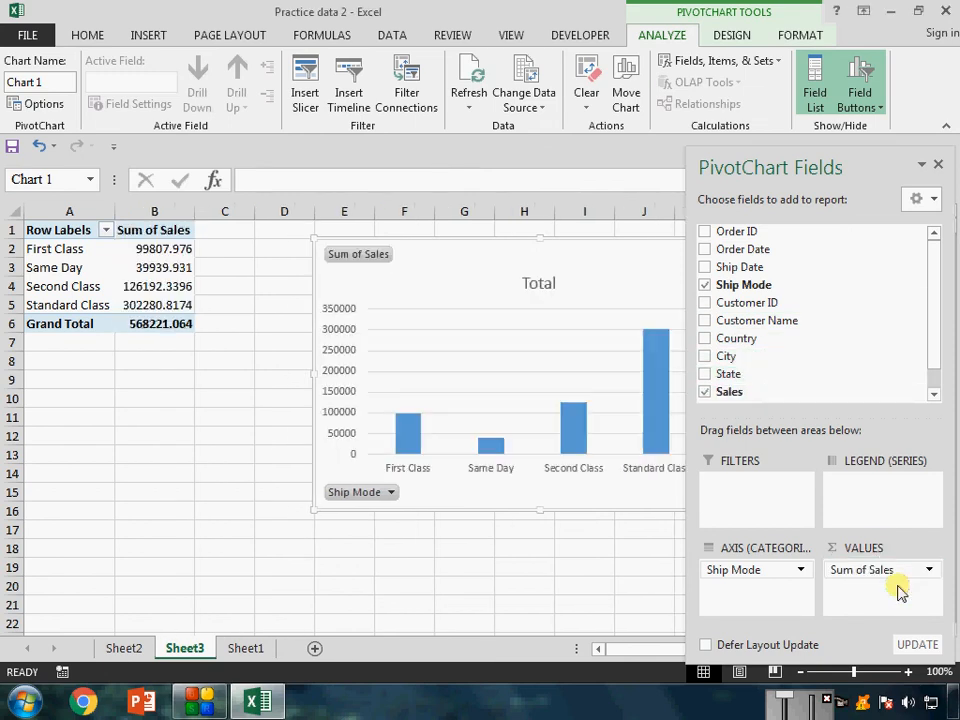
mouse_move(512, 238)
left_mouse_down()
mouse_move(387, 216)
mouse_move(503, 234)
left_mouse_up()
left_click_drag(593, 247, 535, 260)
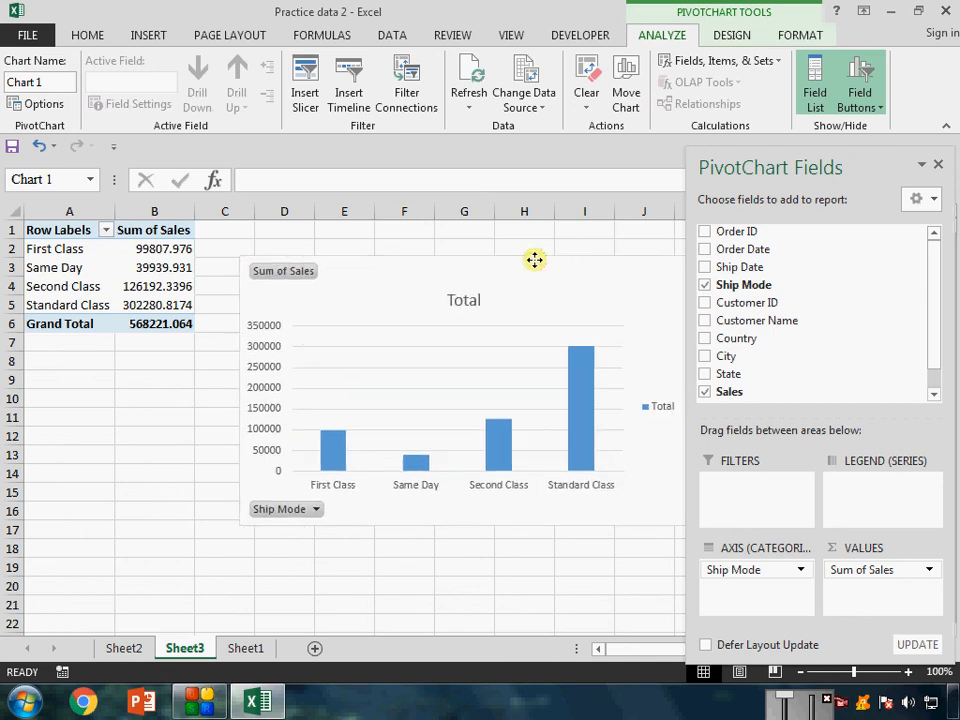
Try City as a second axis field, remove it, and move the chart up to row 1 beside the pivot table.
left_click(708, 358)
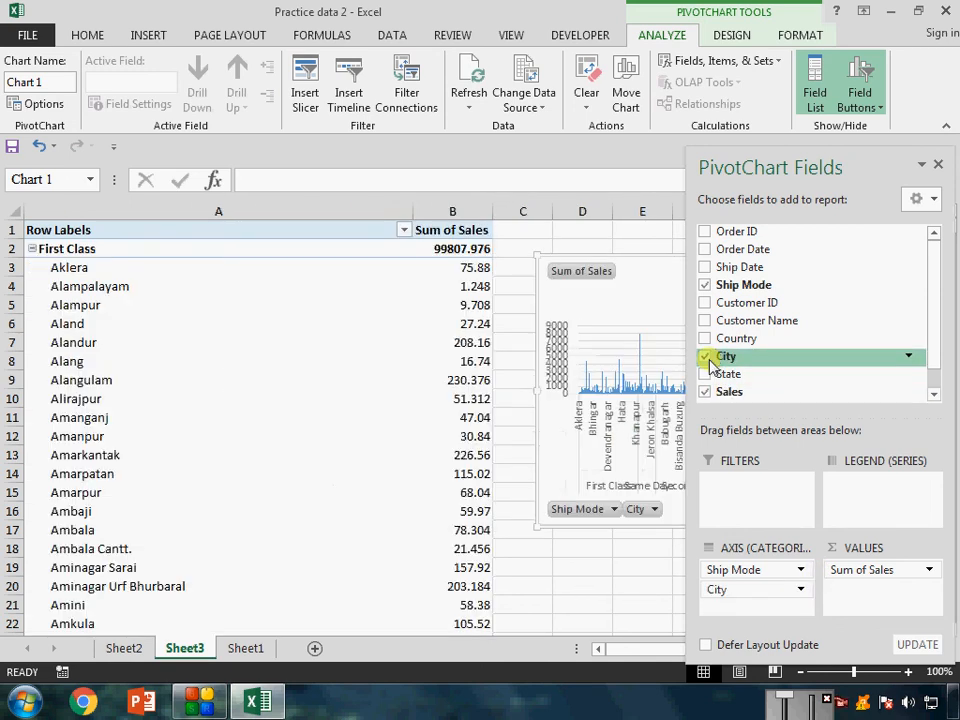
left_click(708, 358)
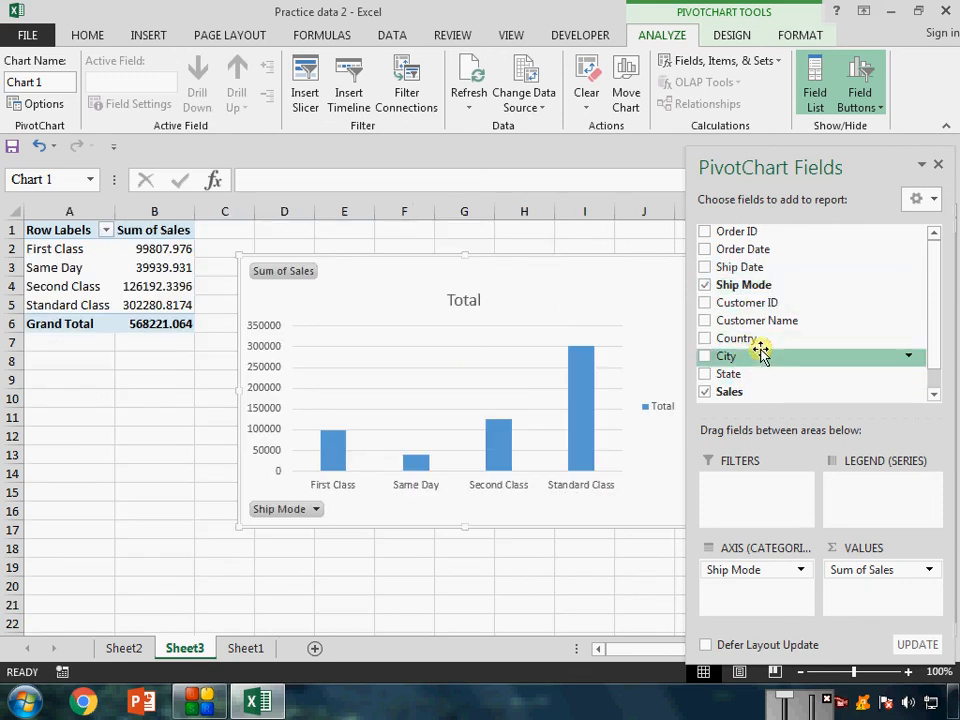
left_click_drag(435, 255, 358, 224)
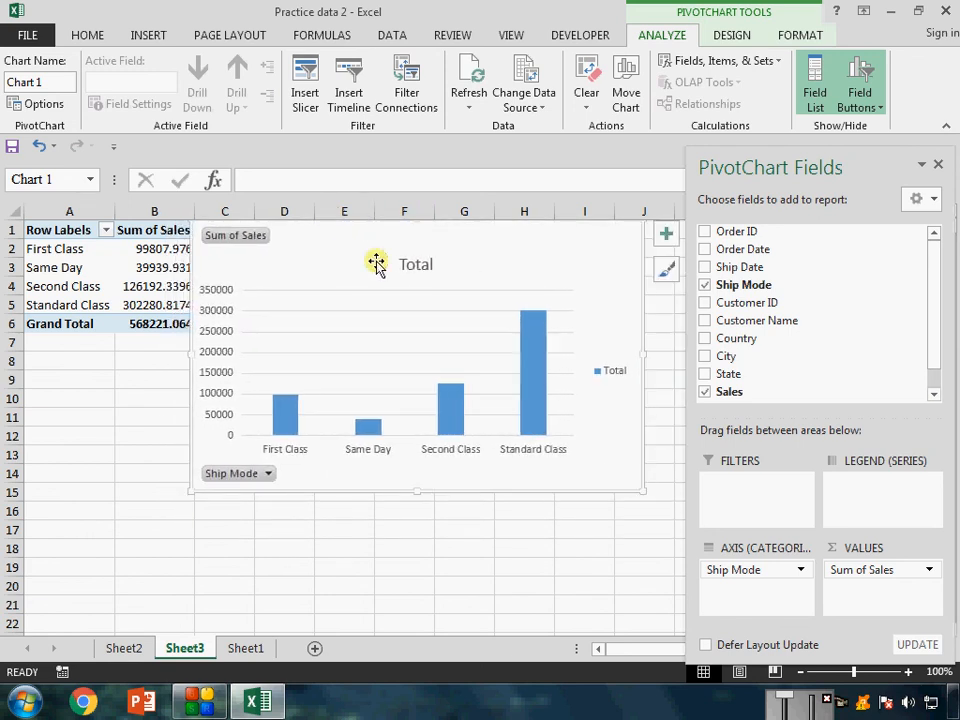
Compare the PivotChart with and without Country, leaving Country as the second axis field under Ship Mode.
left_click(706, 340)
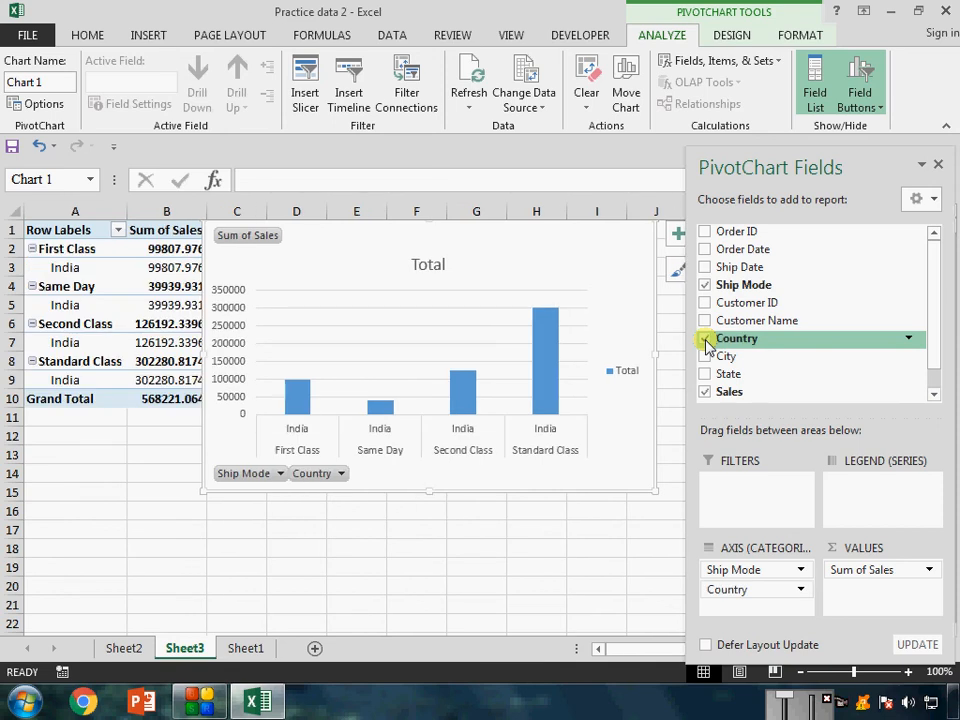
left_click(706, 341)
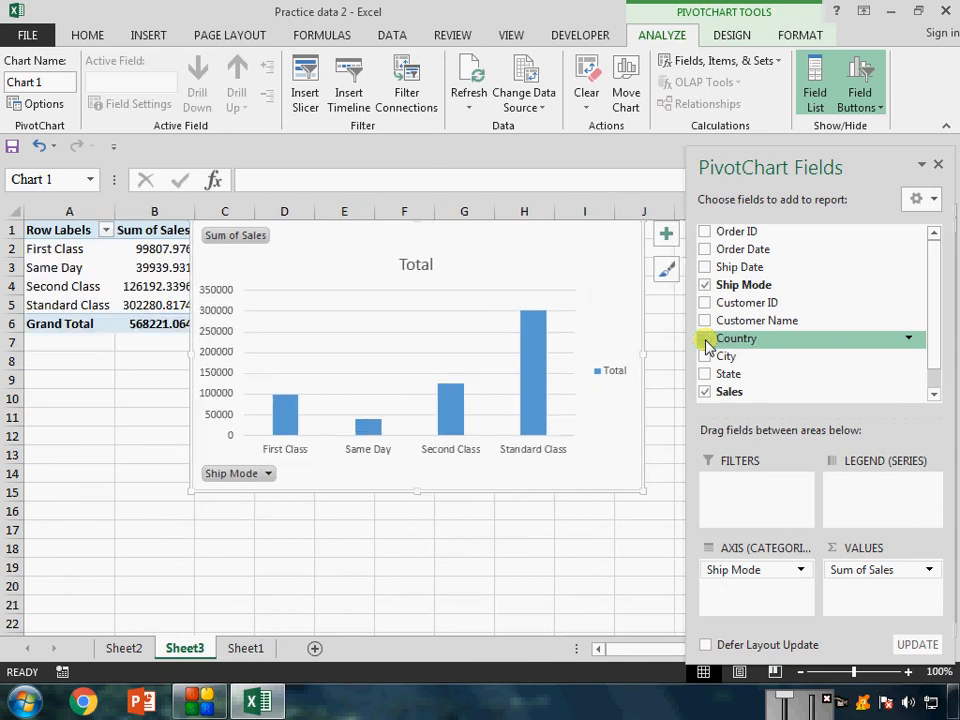
left_click(706, 341)
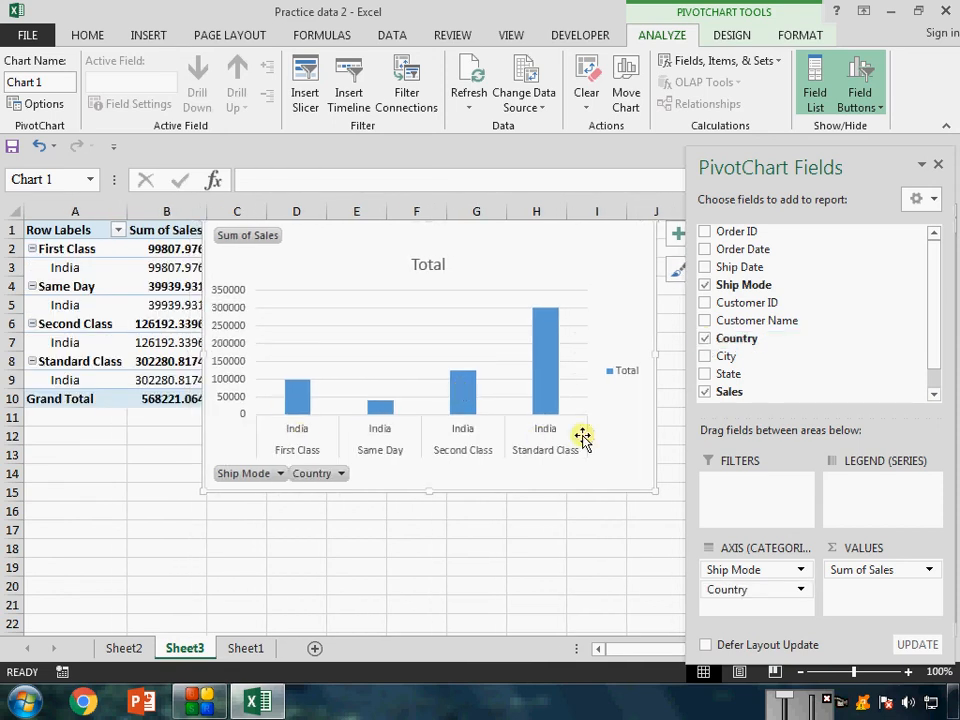
left_click(705, 338)
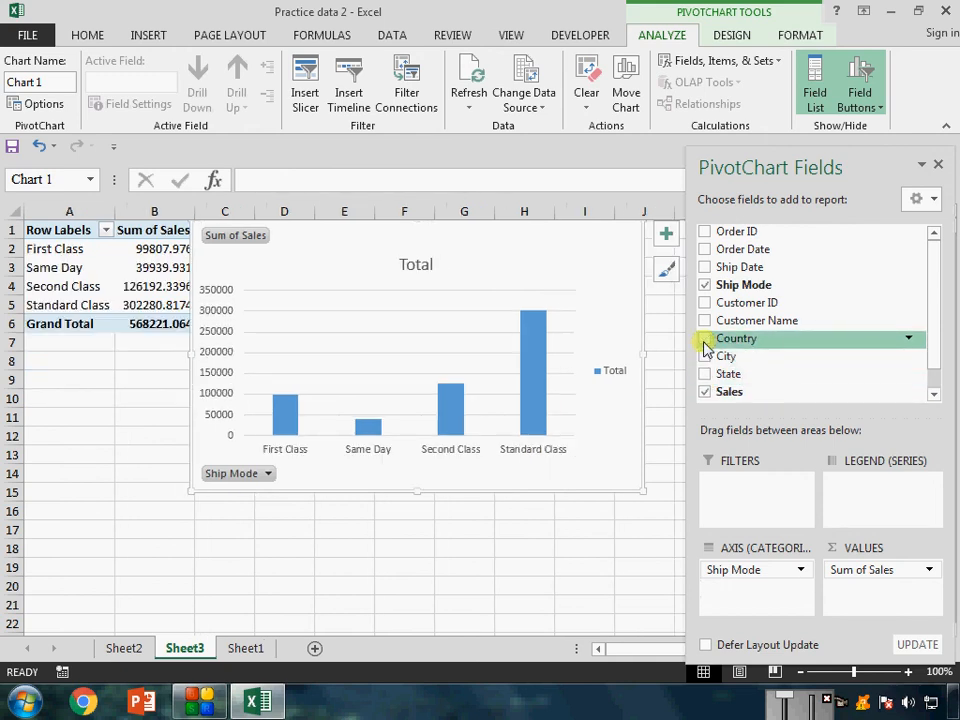
left_click(705, 338)
Check the chart's Country filter choices and filter Same Day out of the Ship Mode field.
left_click(342, 478)
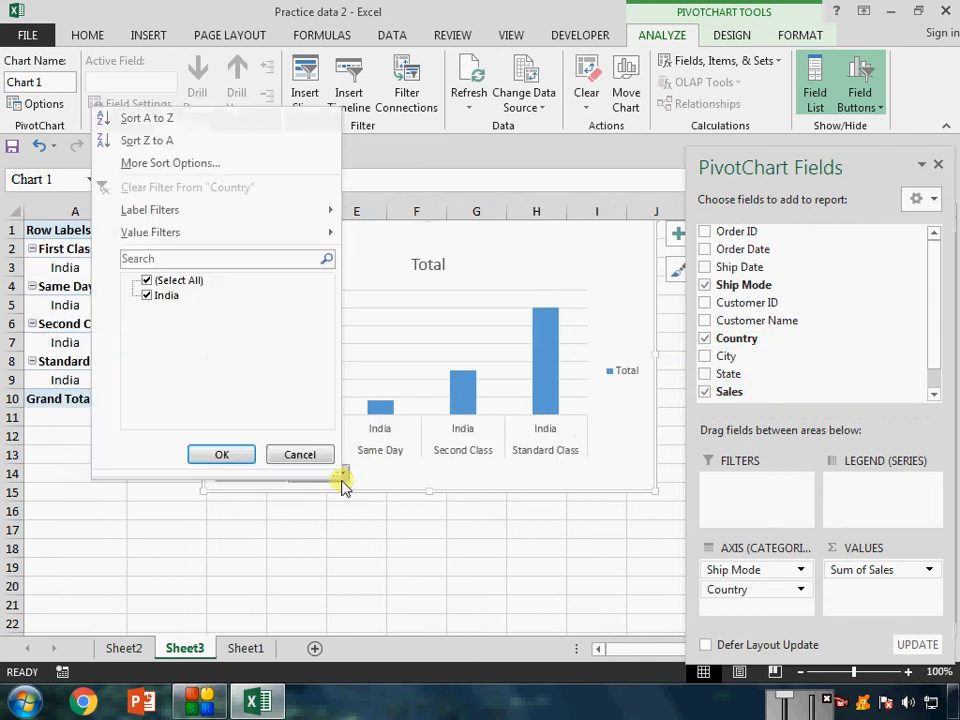
left_click(366, 555)
left_click(281, 475)
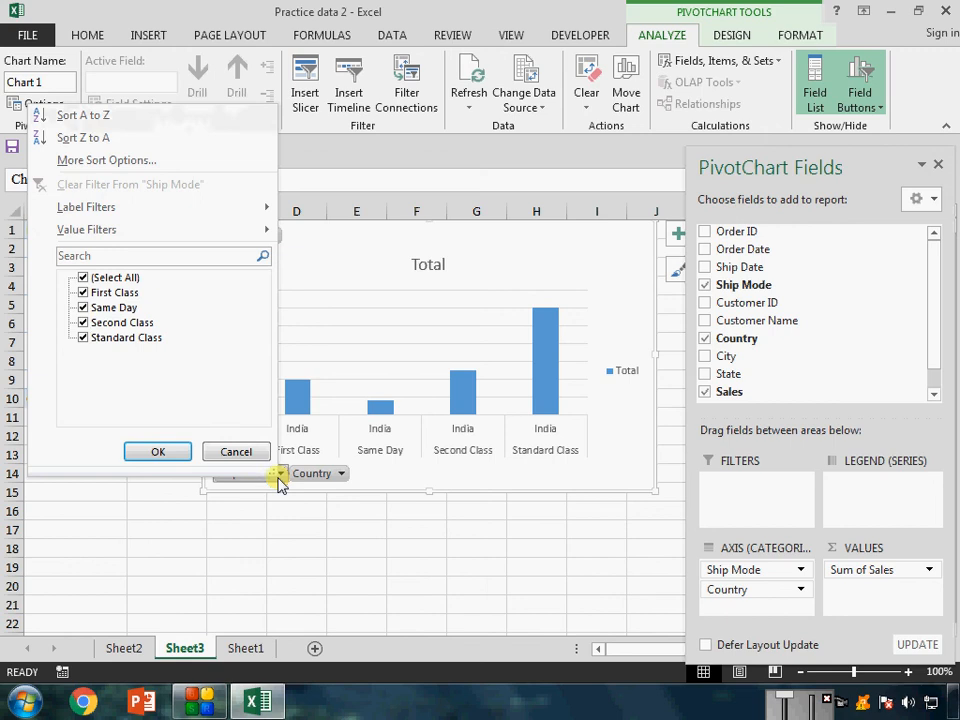
left_click(83, 308)
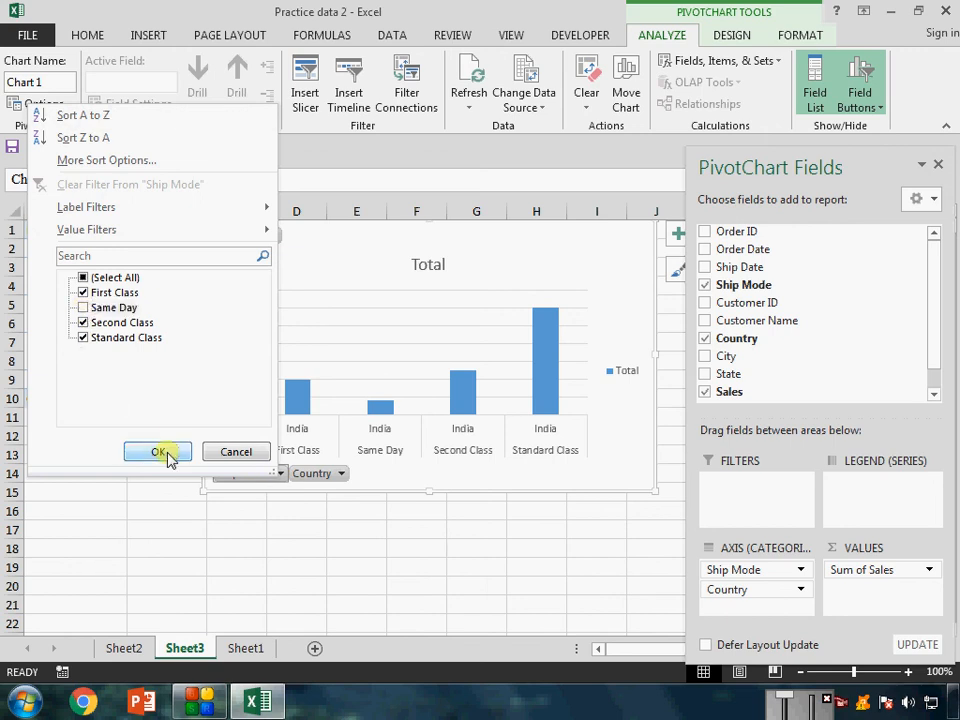
left_click(160, 452)
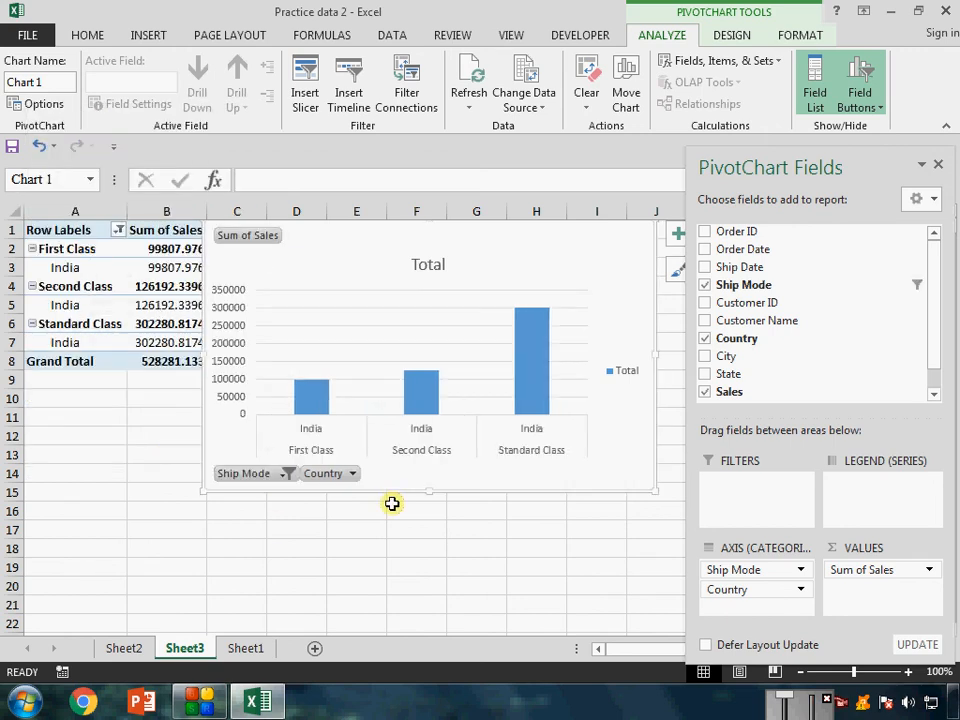
Include Same Day again in the chart's Ship Mode filter.
left_click(284, 474)
left_click(86, 306)
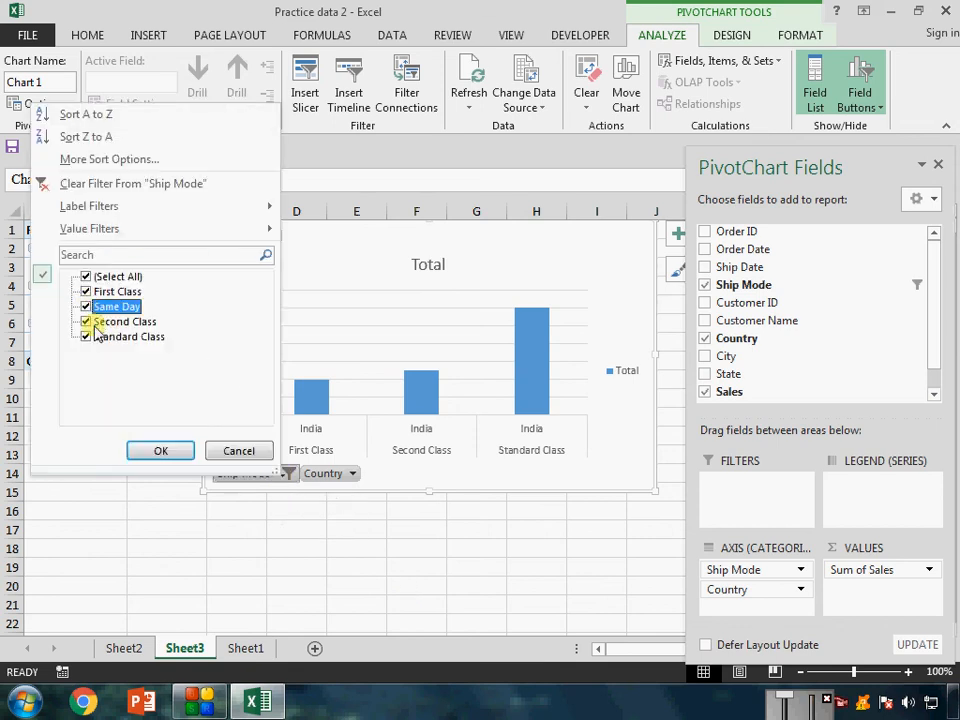
left_click(178, 450)
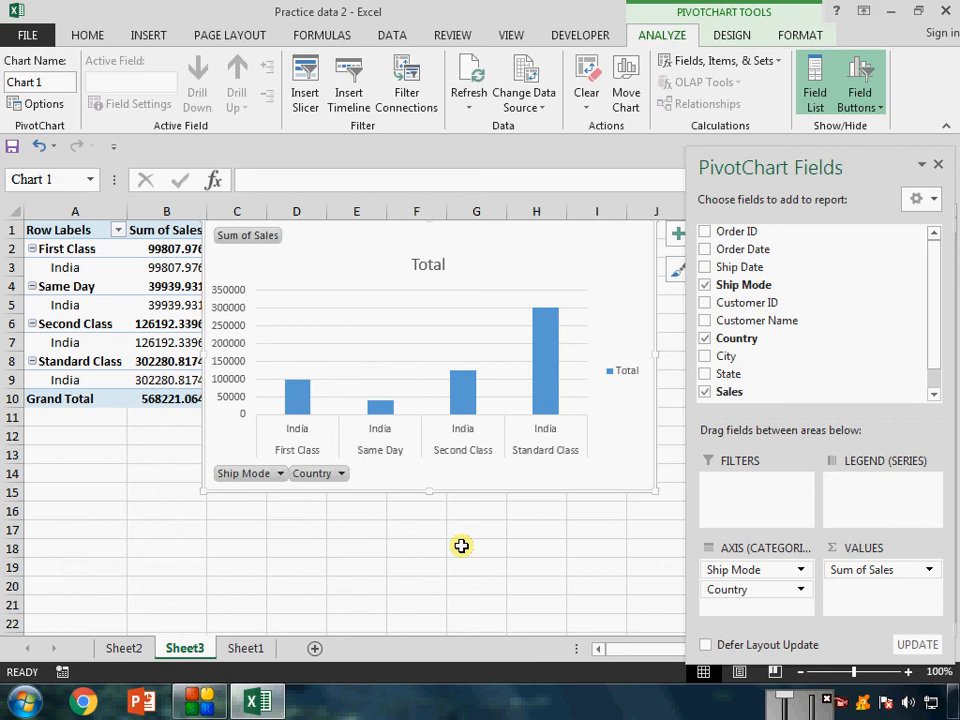
left_click(540, 106)
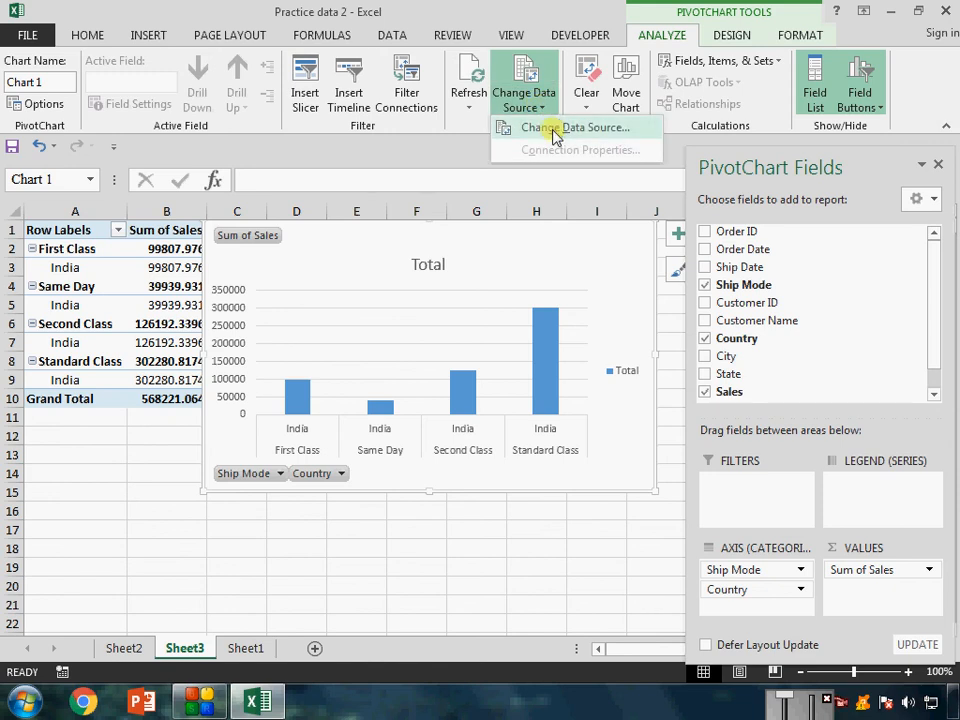
left_click(489, 281)
left_click(185, 267)
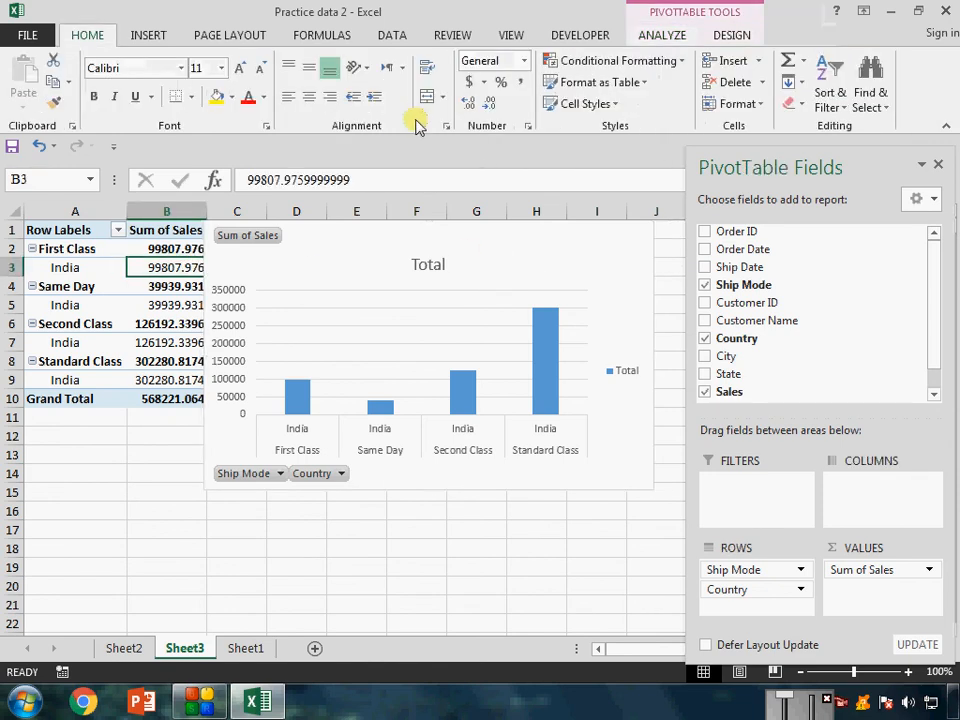
left_click(672, 36)
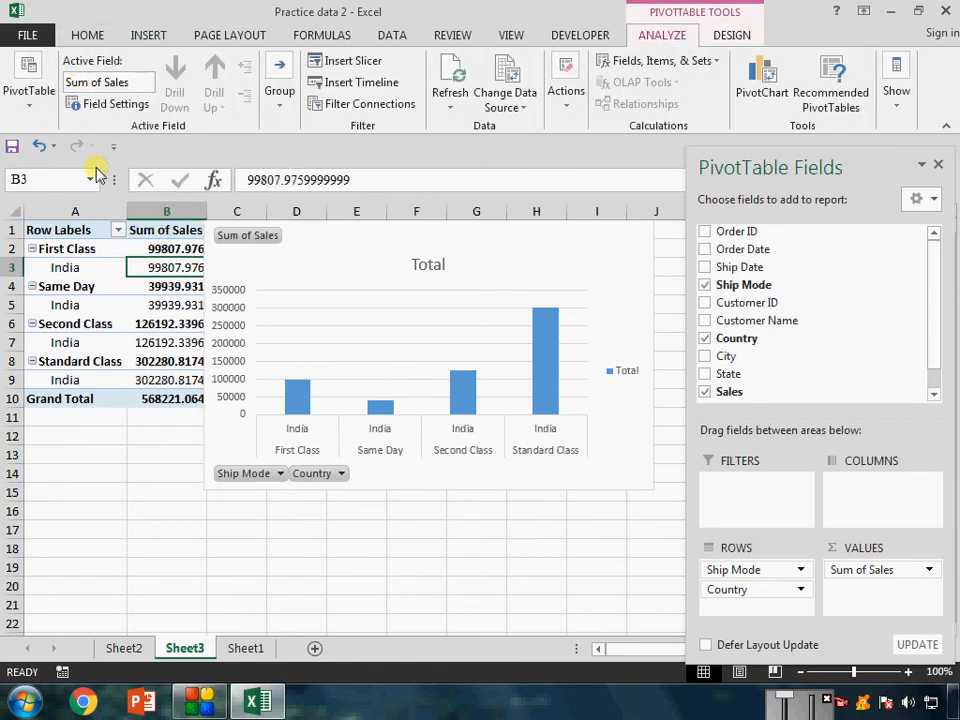
left_click(285, 110)
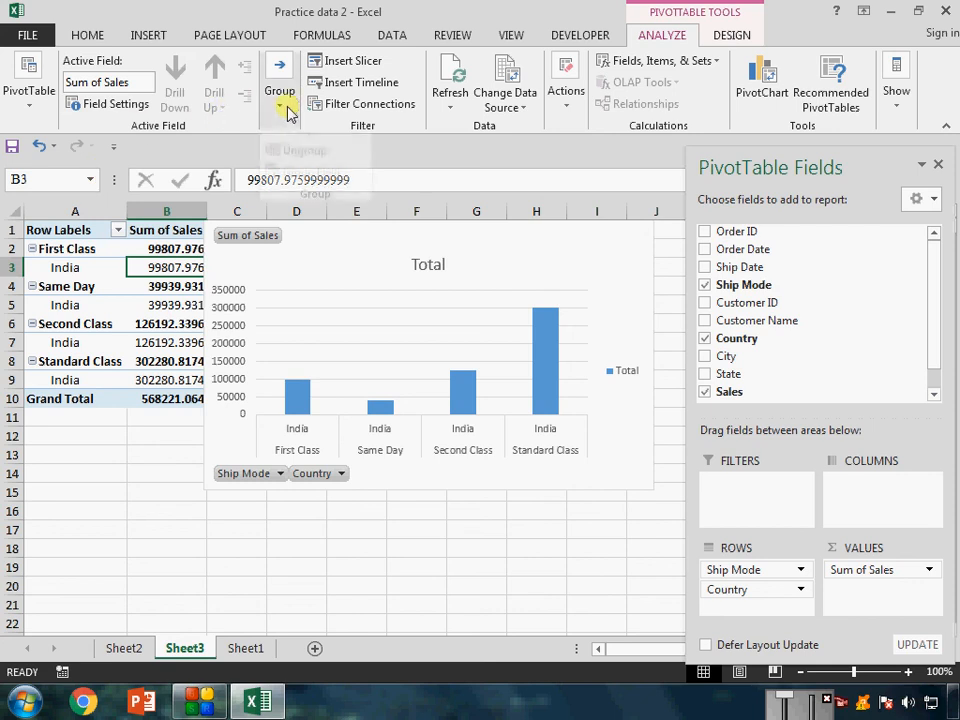
Browse the PivotTable styles and enable banded rows and banded columns for the pivot table.
left_click(731, 36)
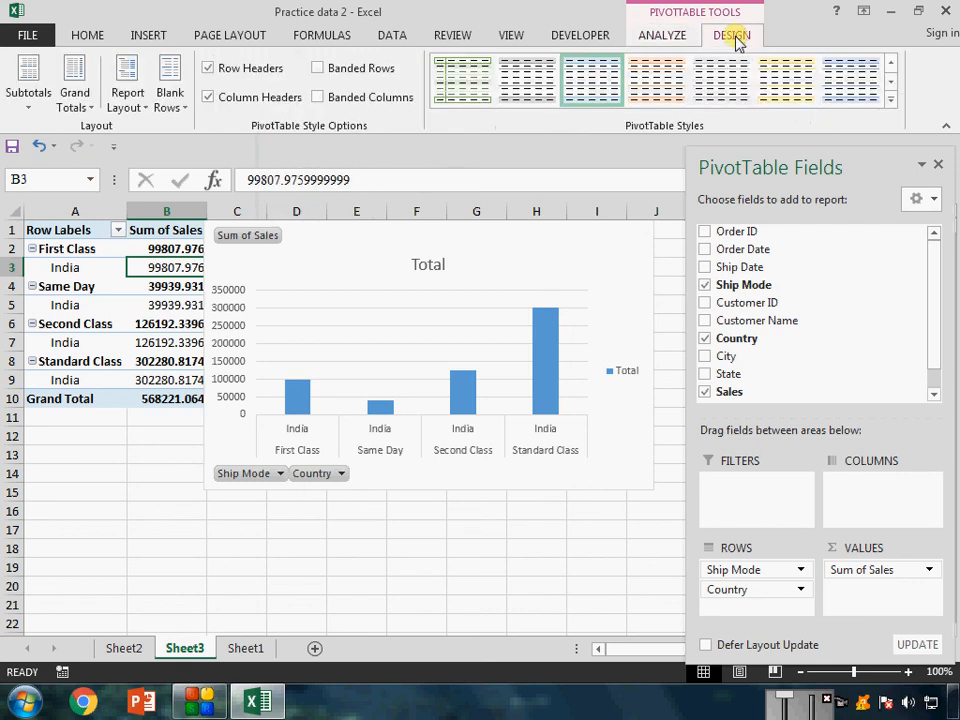
left_click(890, 103)
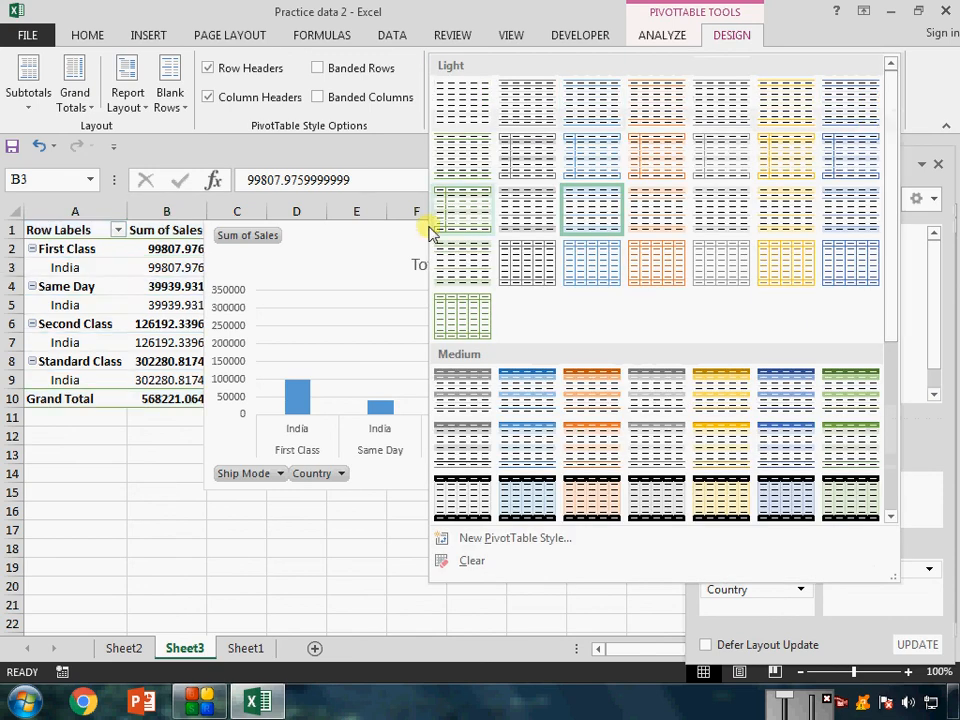
left_click(346, 97)
left_click(318, 67)
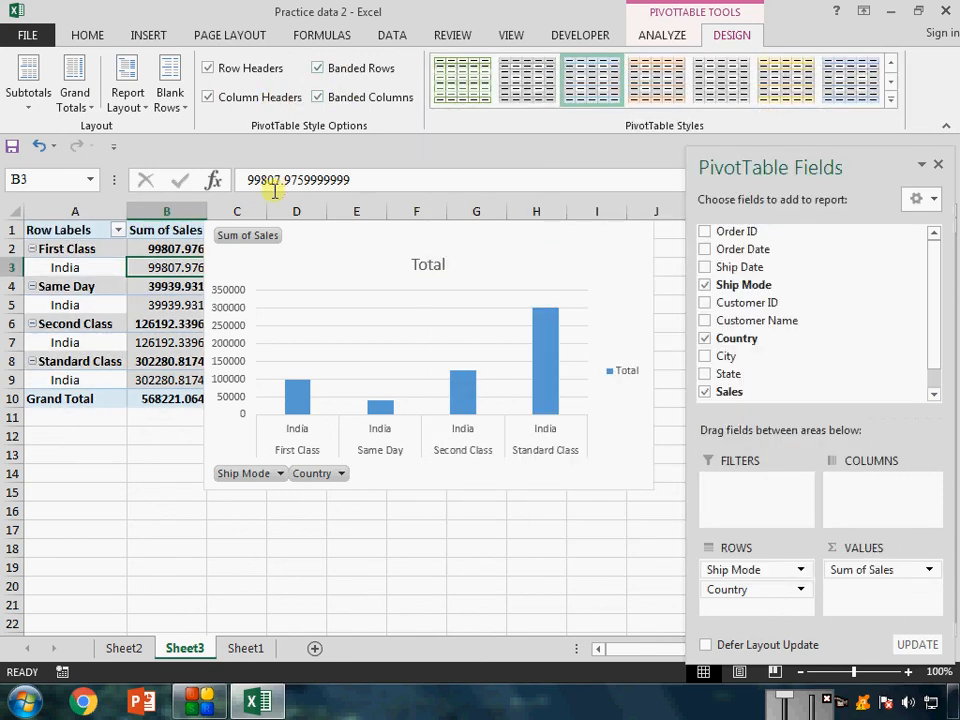
Move the PivotChart clear of the pivot table and apply the dark blue style from the first Medium row to the table.
left_click_drag(340, 226, 522, 261)
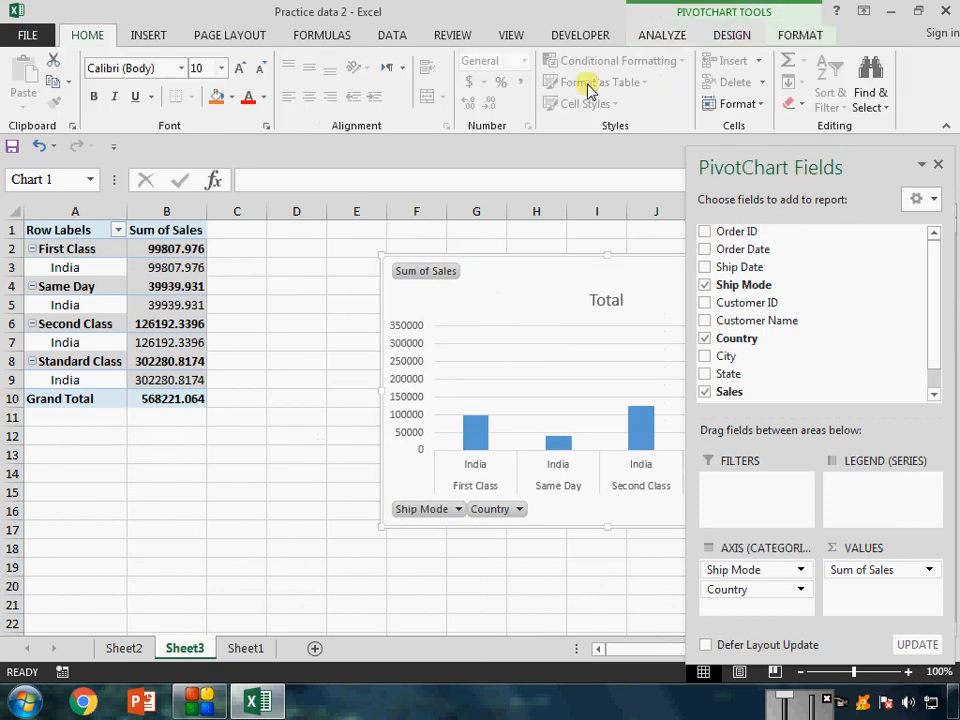
left_click(800, 35)
left_click(170, 284)
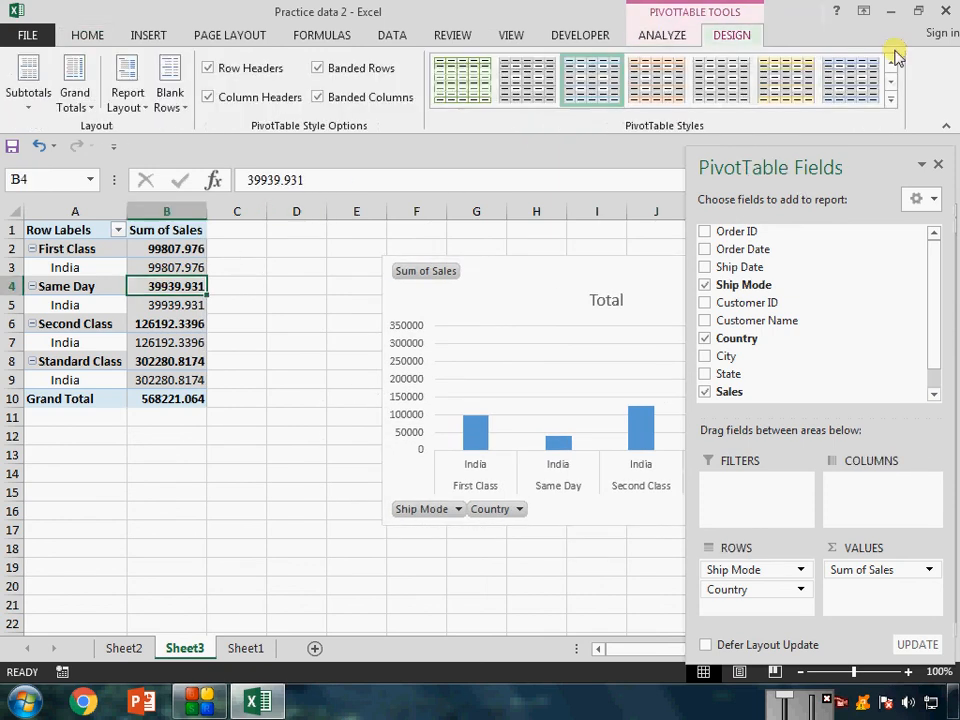
left_click(890, 100)
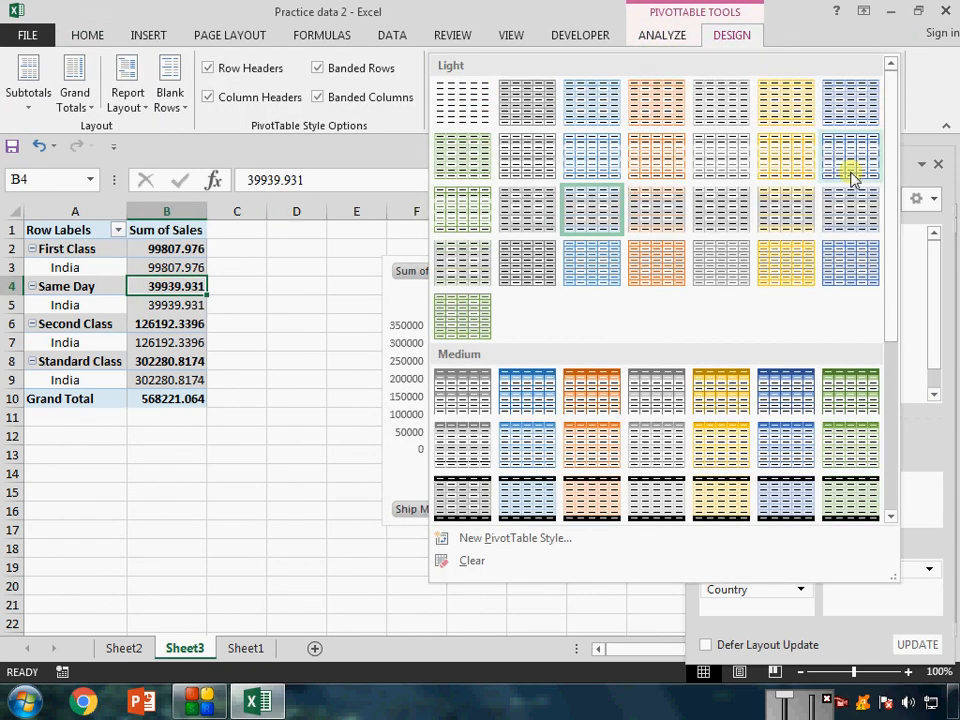
left_click(797, 390)
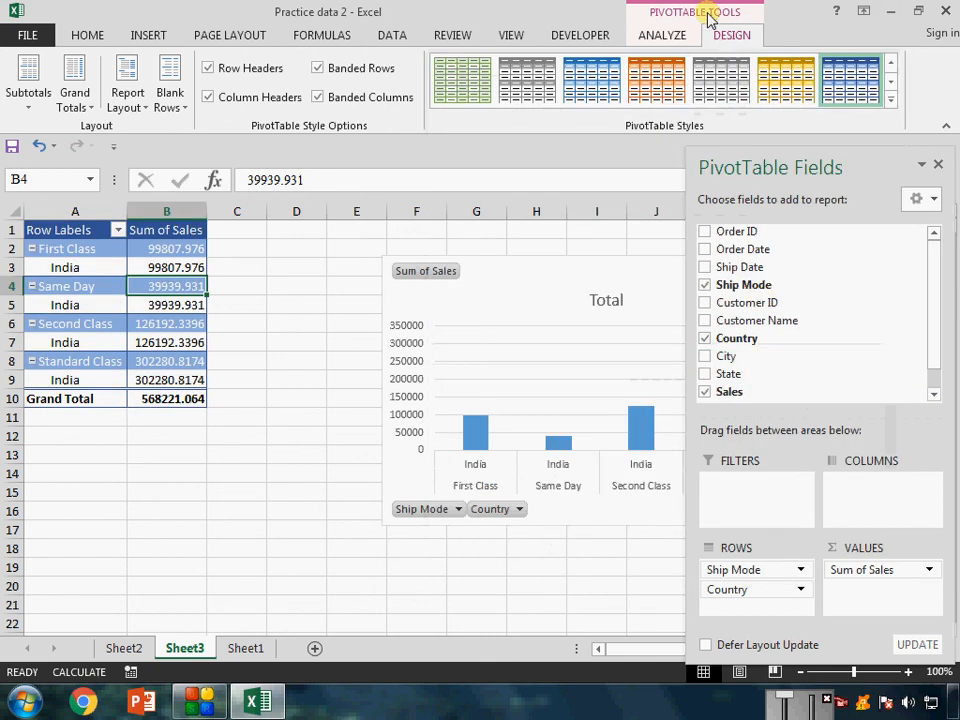
Set the pivot table's style options to only column headers and banded columns, without row headers or banded rows, and deselect the table.
left_click(345, 68)
left_click(317, 97)
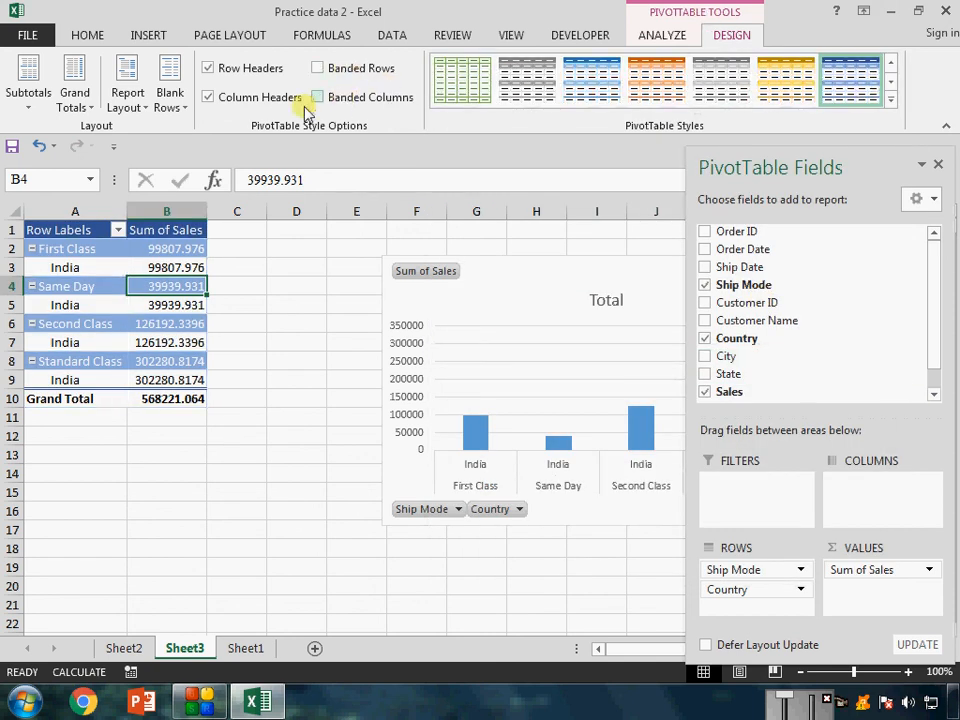
left_click(252, 100)
left_click(251, 69)
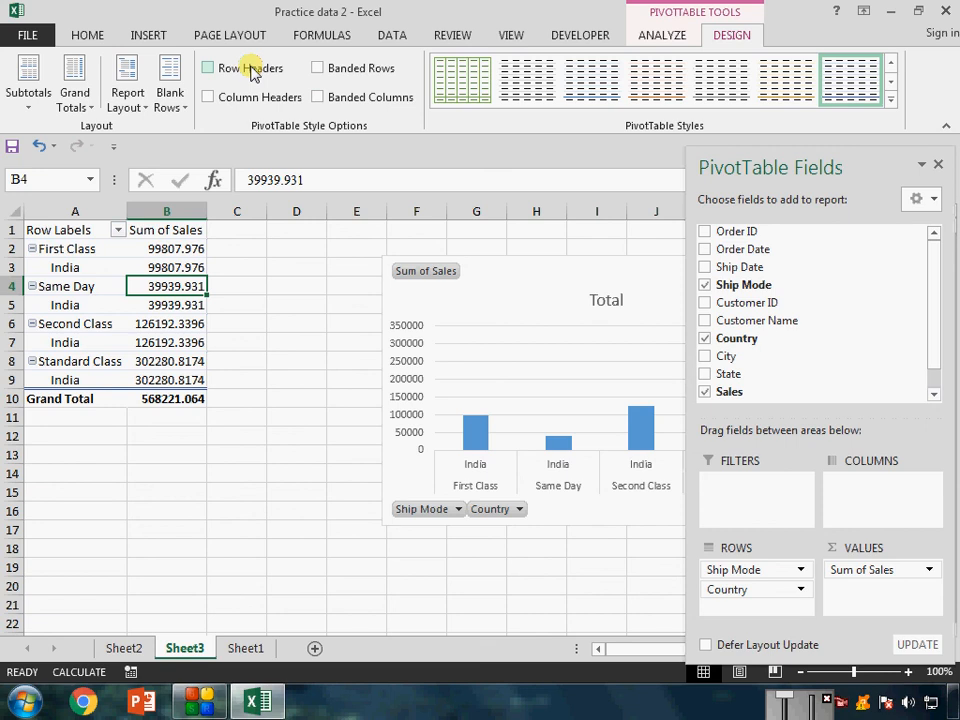
left_click(320, 97)
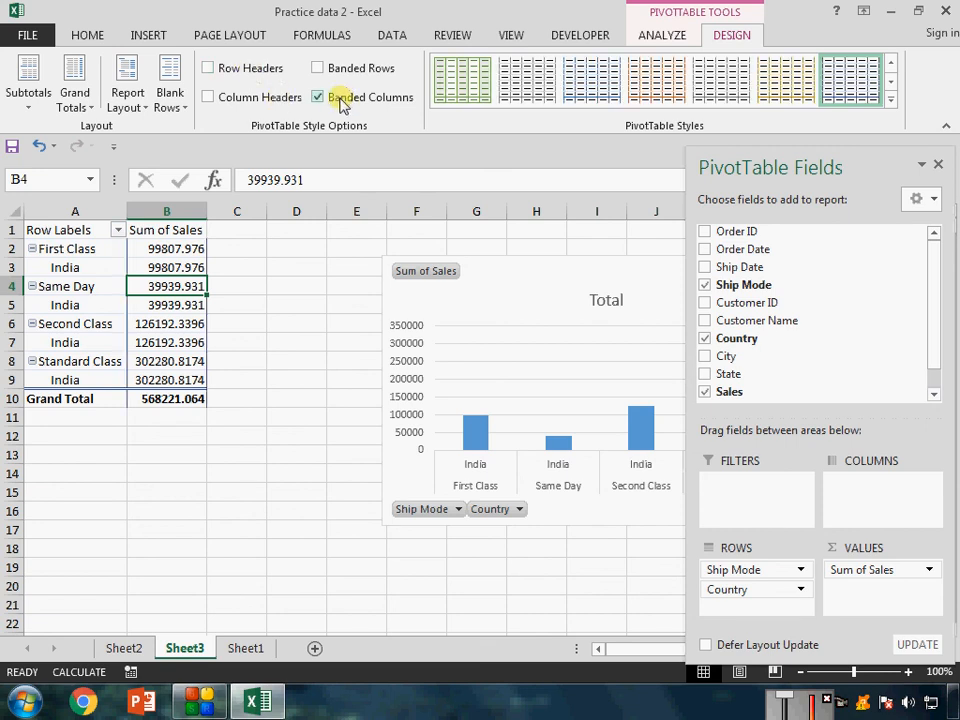
left_click(266, 100)
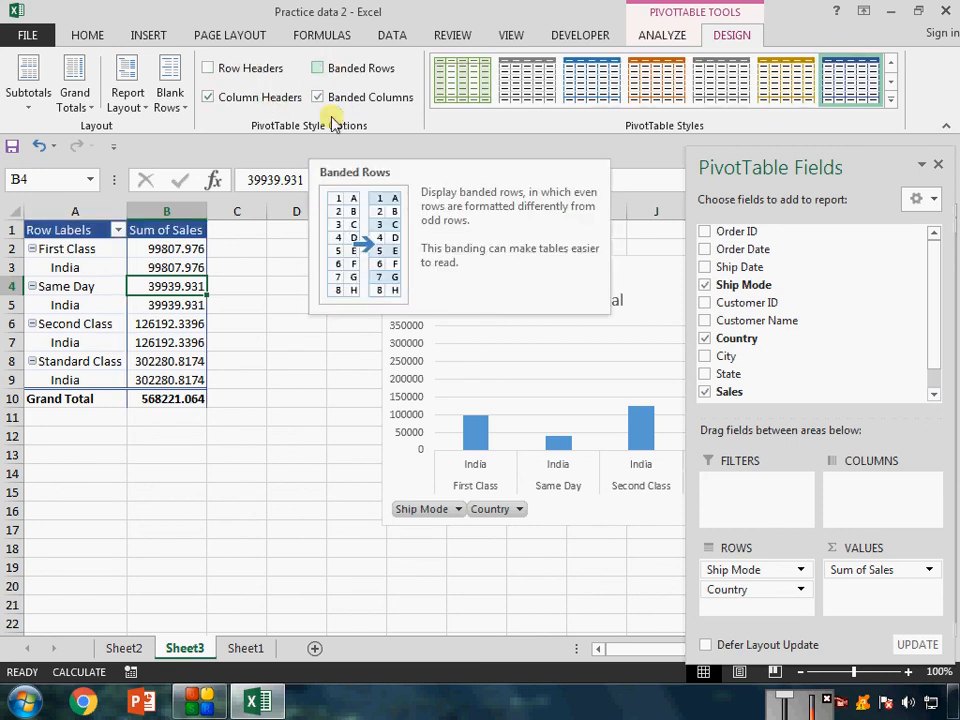
left_click(332, 358)
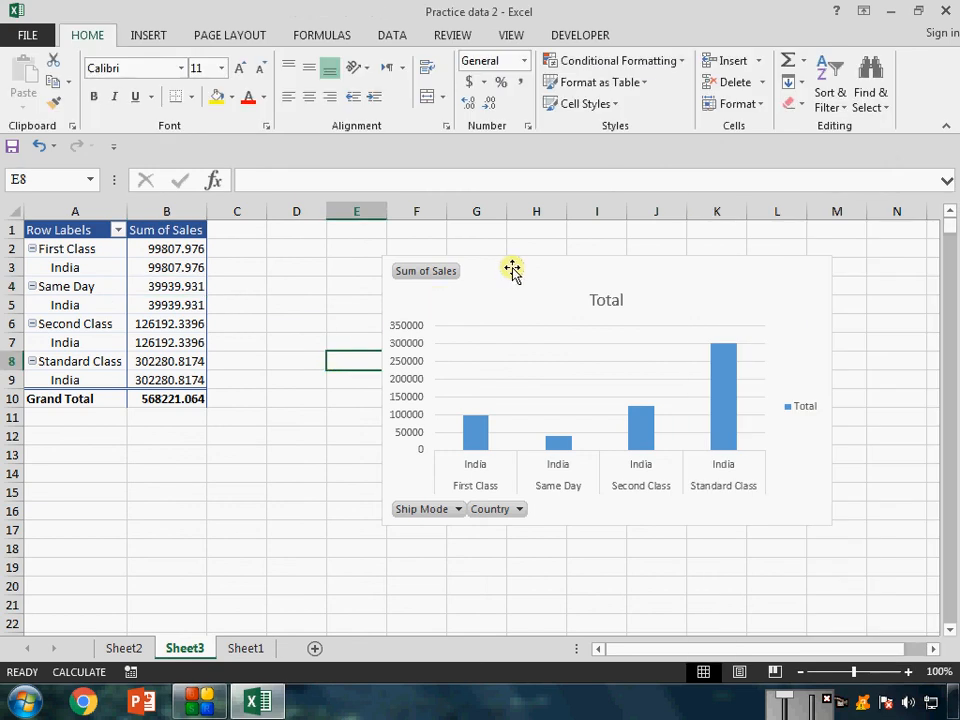
Remove the Ship Mode field from the pivot table's rows and move the PivotChart up beside the pivot table.
left_click_drag(512, 268, 334, 214)
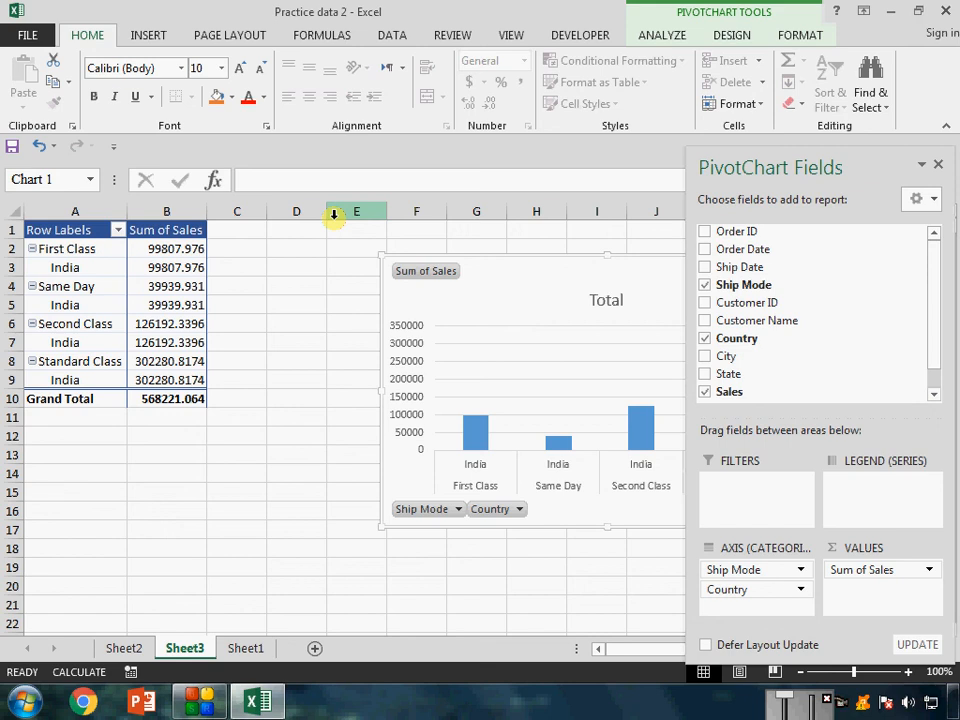
left_click(30, 249)
left_click(735, 566)
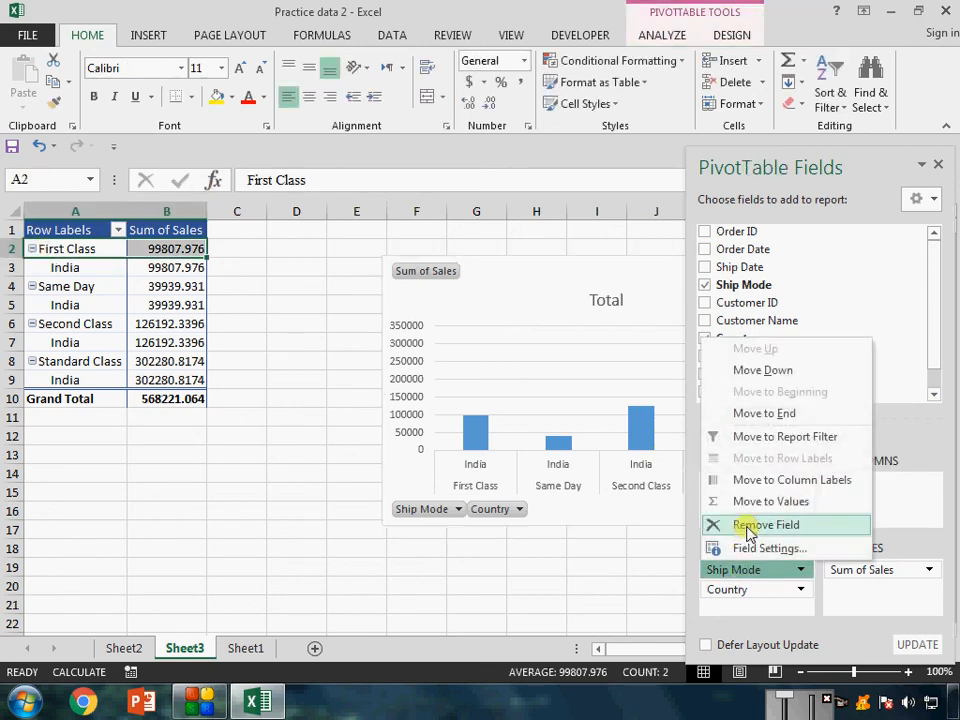
left_click(740, 525)
left_click_drag(508, 261, 369, 228)
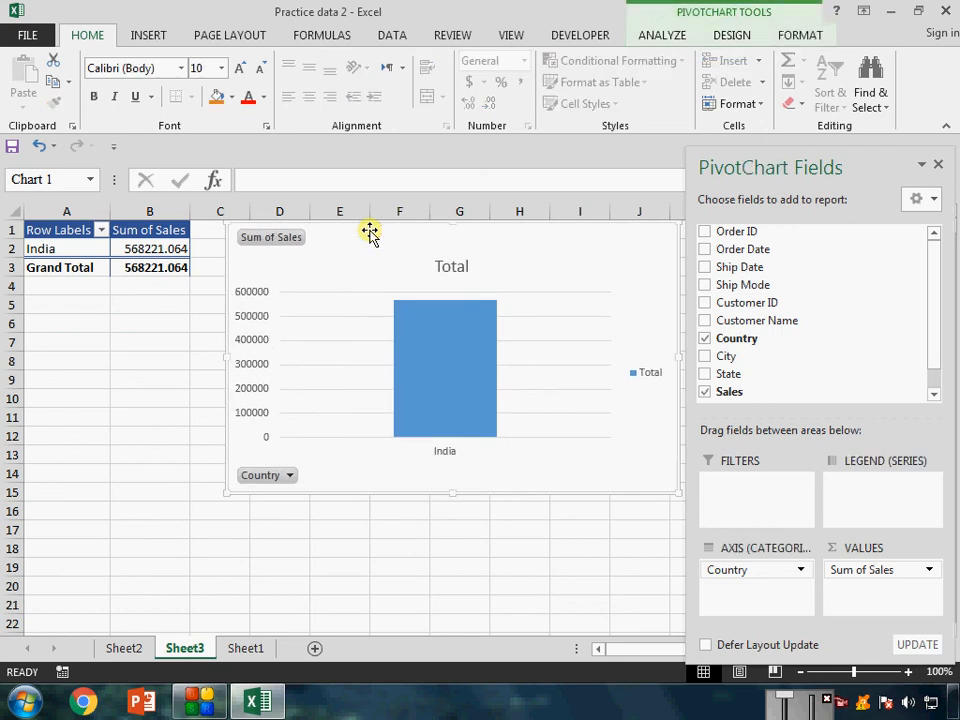
left_click(150, 36)
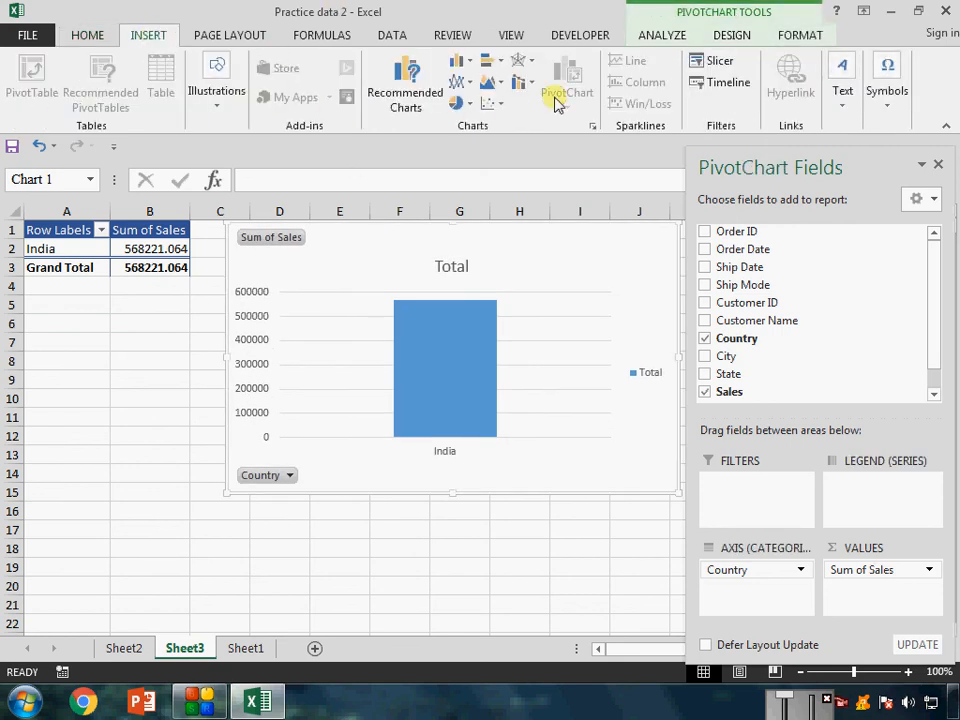
left_click(521, 562)
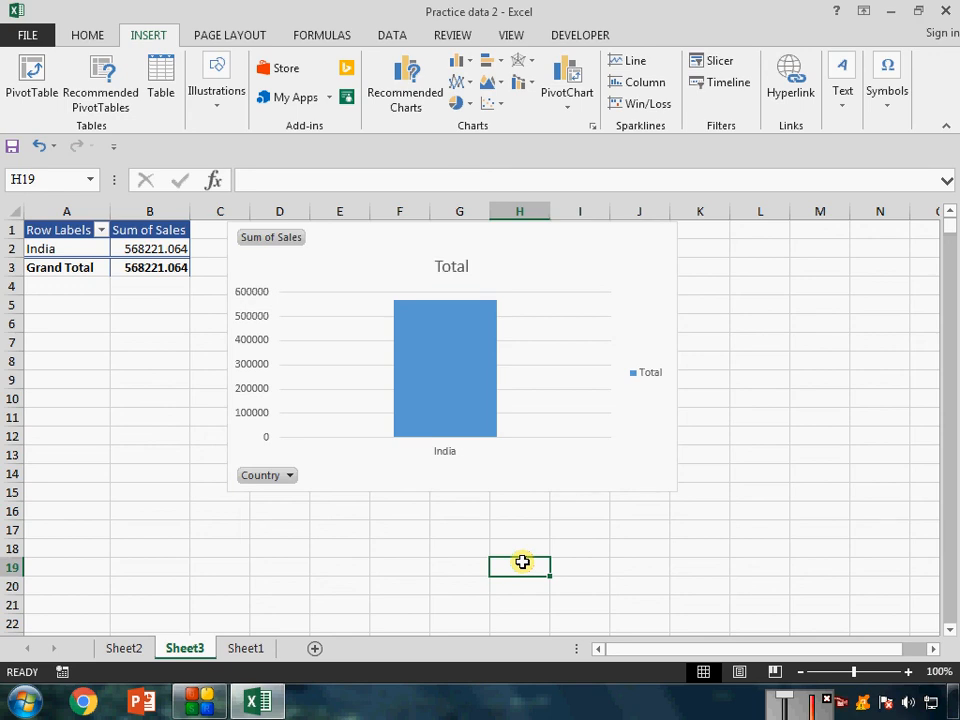
left_click(205, 701)
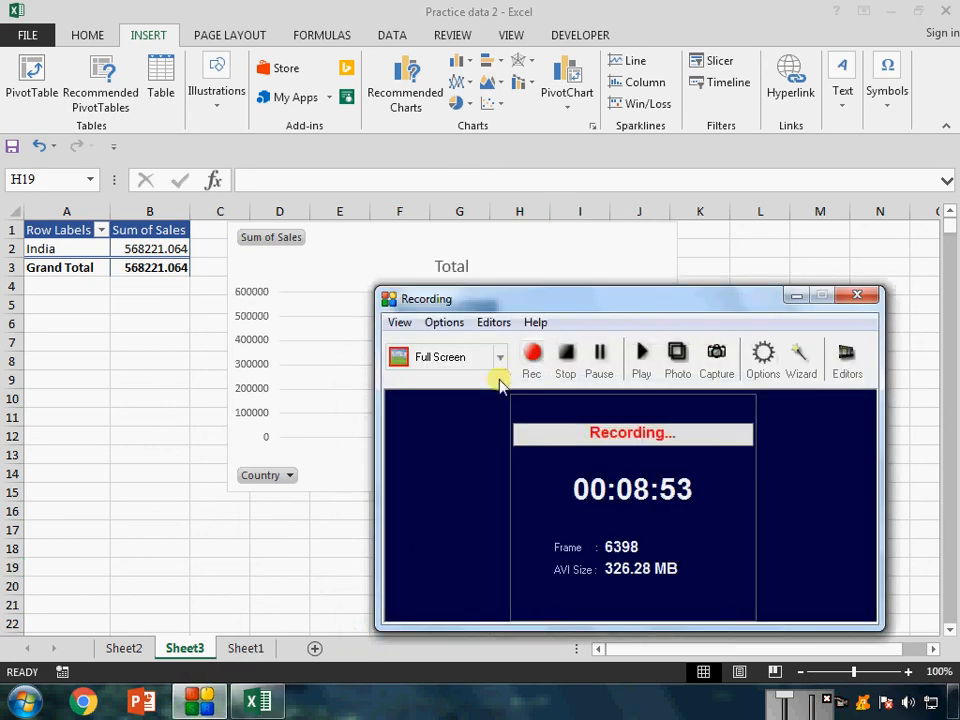